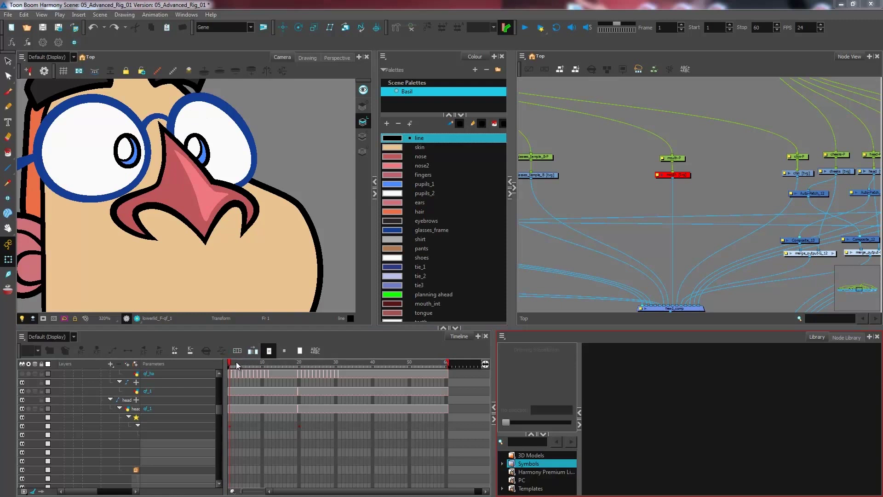
# At frame 4, try moving the near eye's upper lid up and lower lid down, undo both moves, and return to frame 1
pyautogui.moveTo(236, 362); pyautogui.dragTo(239, 359)
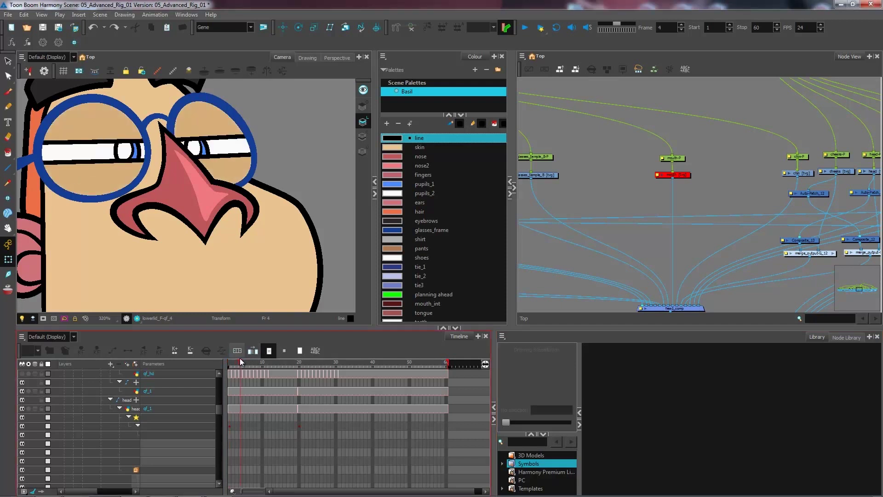
pyautogui.click(94, 139)
pyautogui.moveTo(94, 134); pyautogui.dragTo(95, 121)
pyautogui.moveTo(105, 163); pyautogui.dragTo(110, 179)
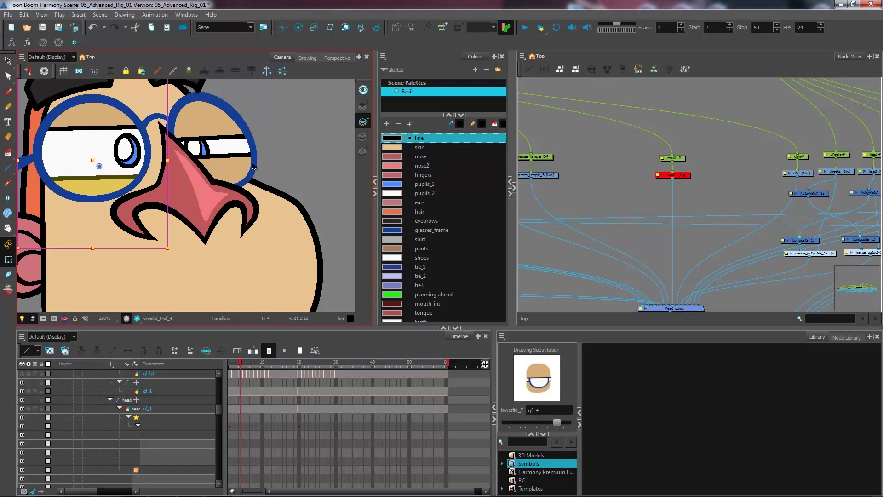
pyautogui.hotkey('ctrl', 'z')
pyautogui.hotkey('ctrl', 'z')
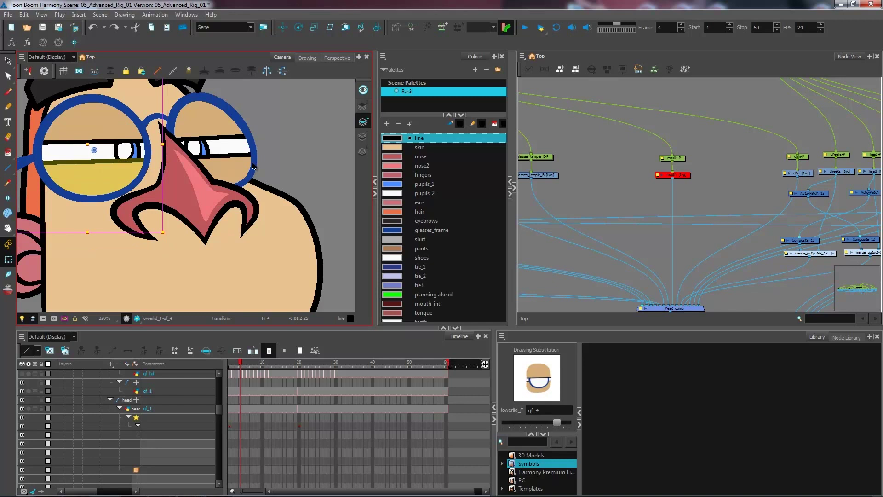
pyautogui.click(232, 367)
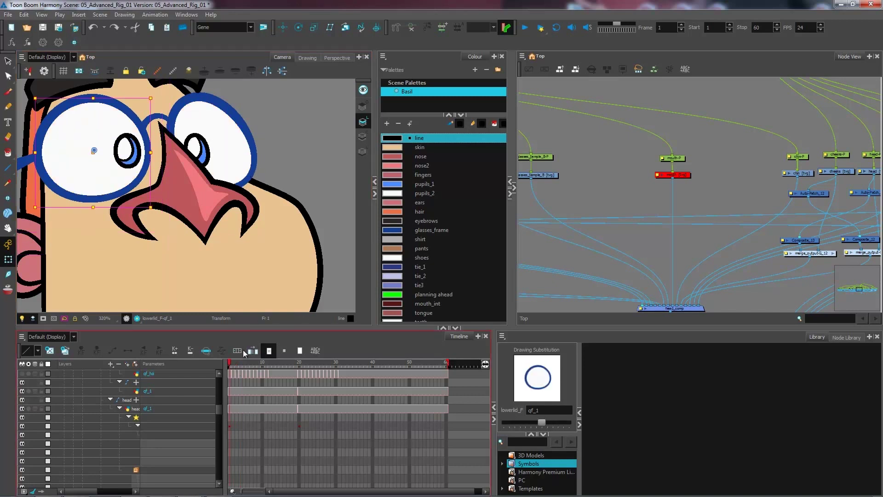
# Enable the mouth drawing node and show its mouth shapes on frames 2 and 3
pyautogui.click(658, 175)
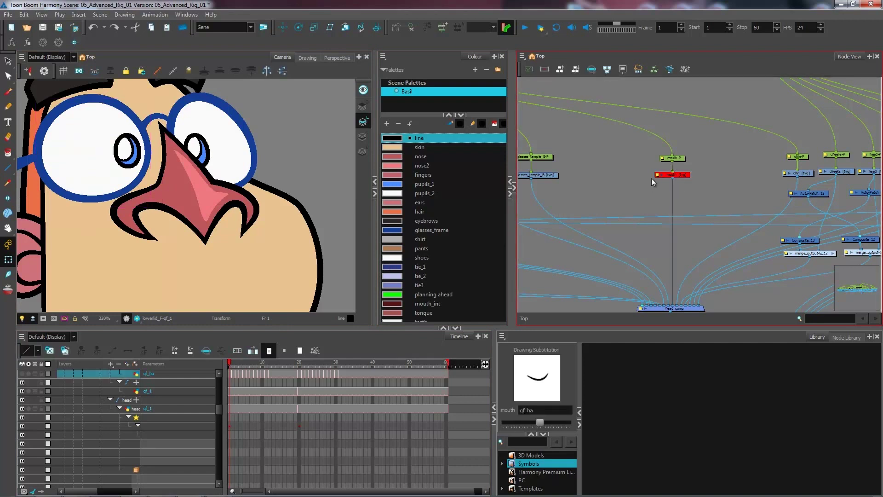
pyautogui.press('d')
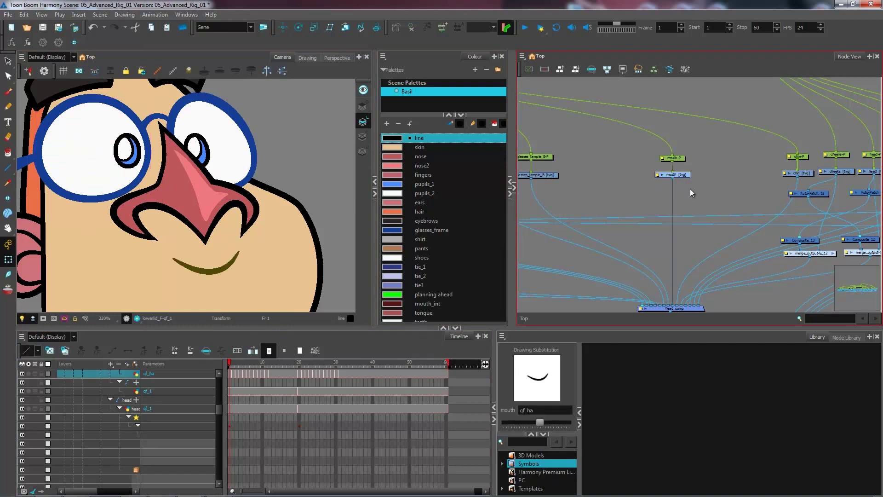
pyautogui.click(233, 363)
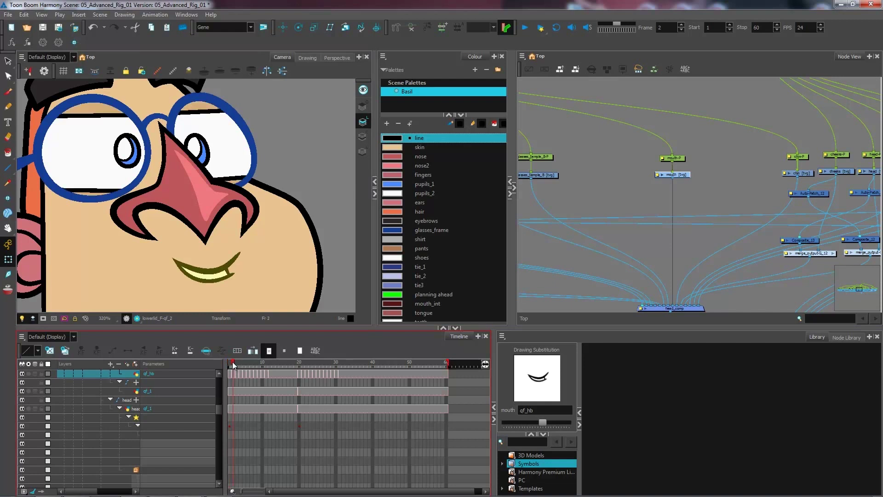
pyautogui.moveTo(233, 362)
pyautogui.mouseDown()
pyautogui.moveTo(252, 357)
pyautogui.moveTo(236, 357)
pyautogui.mouseUp()
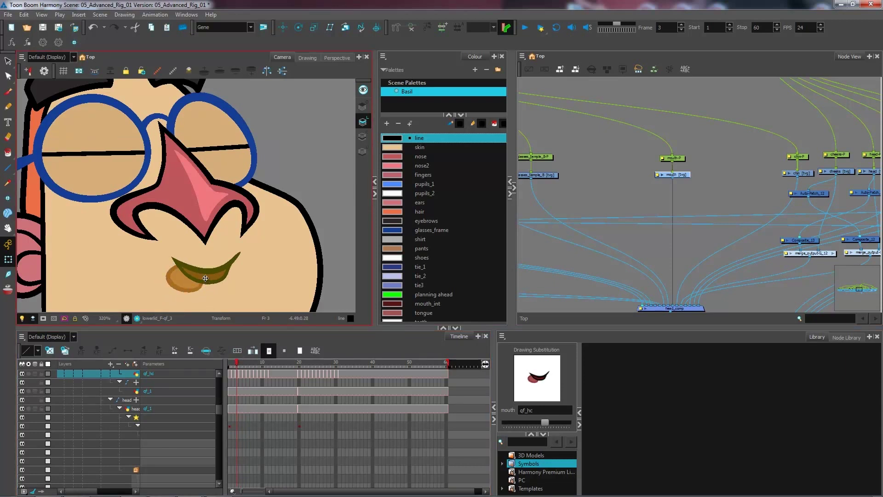
# With the Select tool, choose the mouth drawing at frame 3, make Colour Art the current layer and preview all art layers
pyautogui.click(8, 60)
pyautogui.hotkey('shift', 'l')
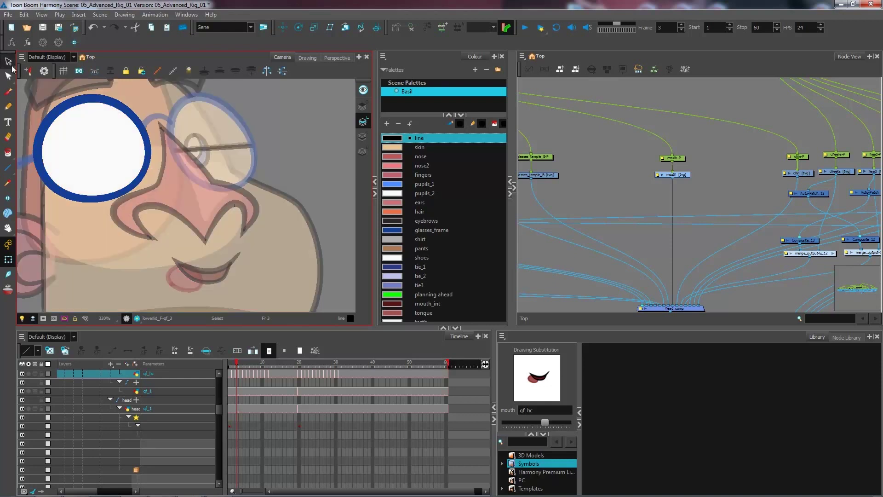
pyautogui.click(701, 186)
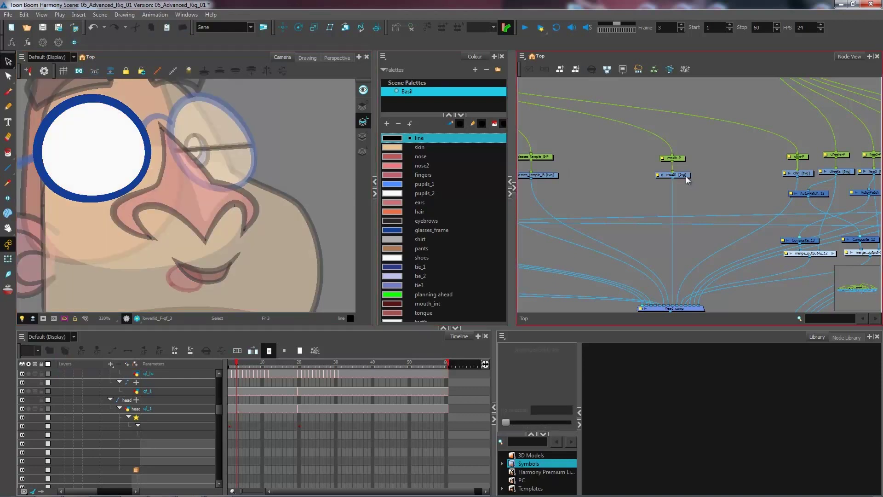
pyautogui.click(686, 176)
pyautogui.click(363, 137)
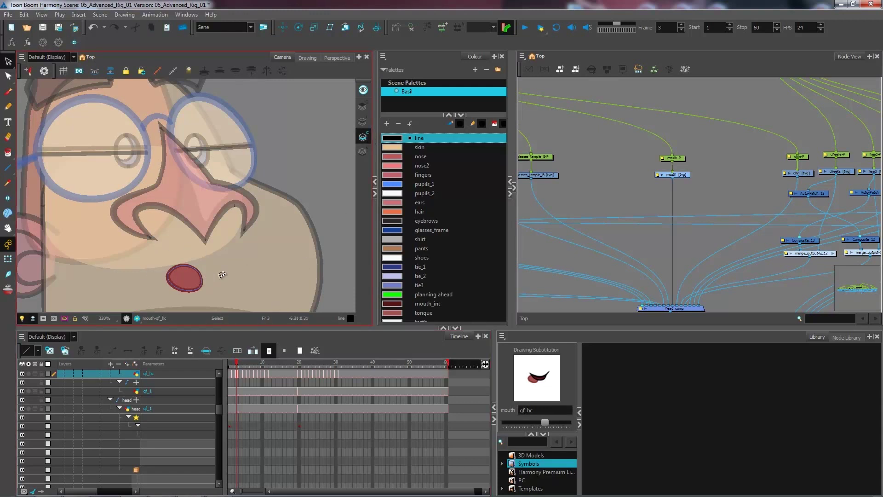
pyautogui.click(363, 91)
pyautogui.moveTo(265, 291); pyautogui.dragTo(265, 237)
pyautogui.scroll(1, 258, 236)
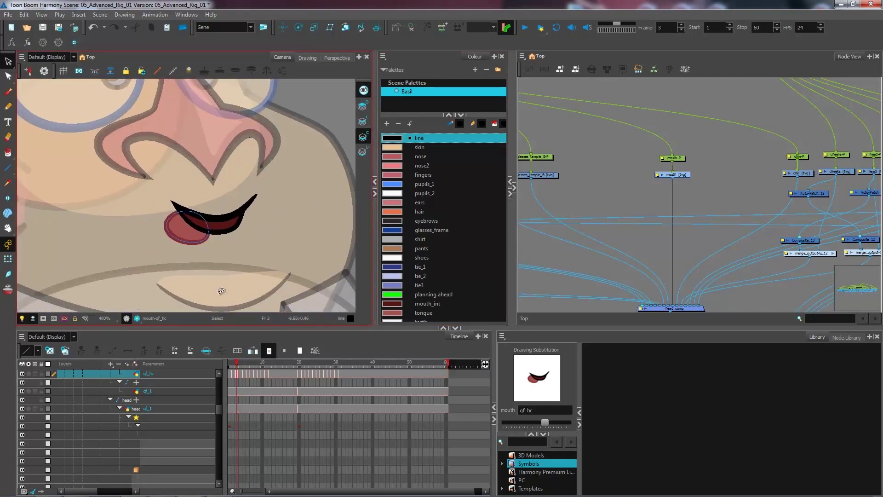
# Examine the tongue and teeth artwork in the mouth drawings on frames 6, 5, 2 and 10, and return to frame 5
pyautogui.click(239, 367)
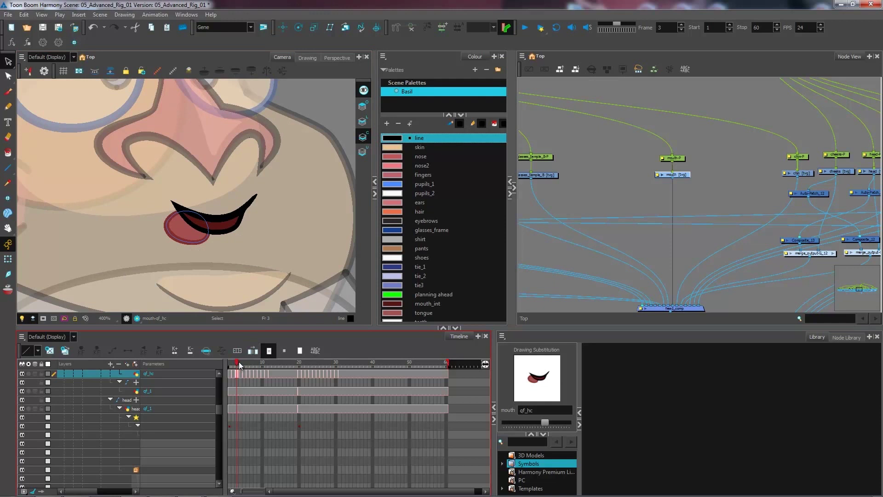
pyautogui.moveTo(239, 365); pyautogui.dragTo(248, 362)
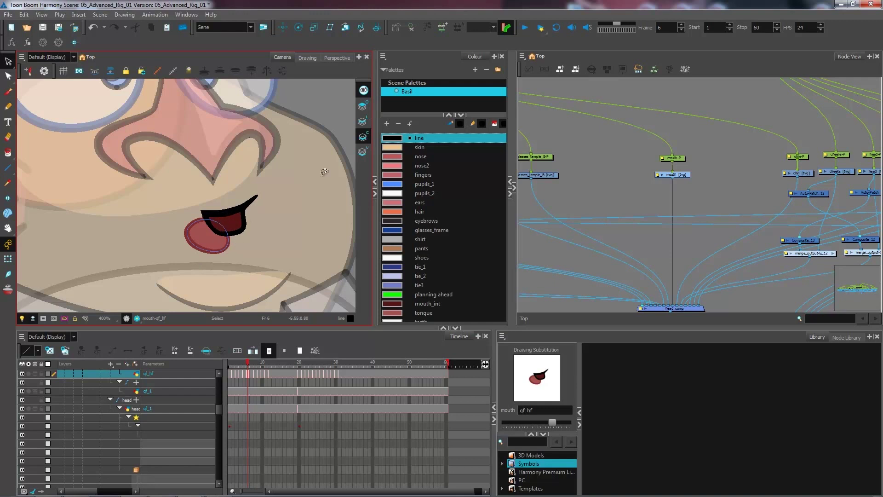
pyautogui.click(364, 138)
pyautogui.click(243, 374)
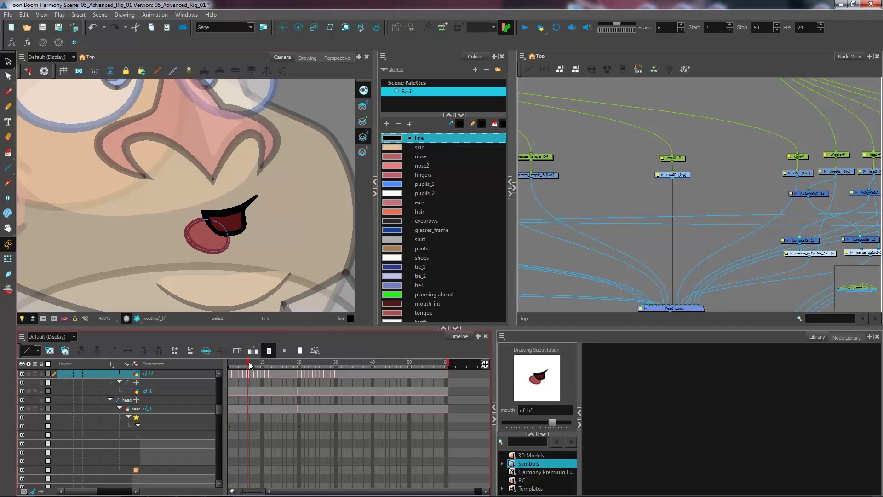
pyautogui.moveTo(249, 365); pyautogui.dragTo(245, 365)
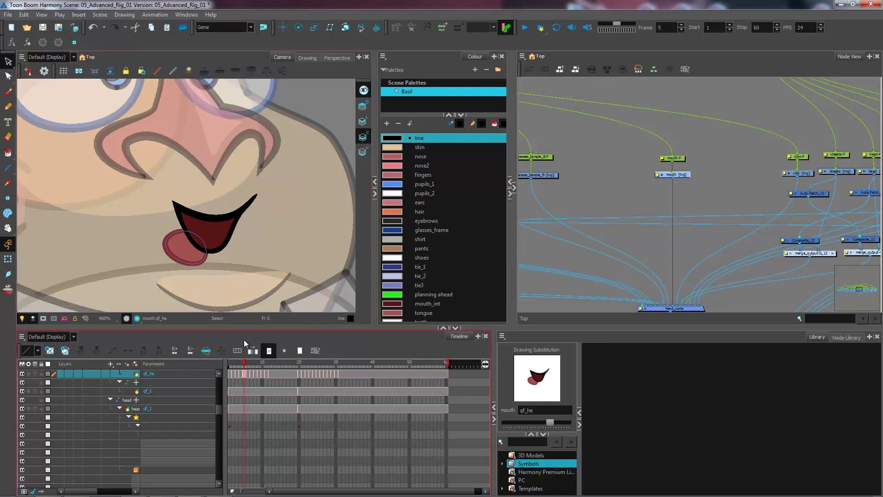
pyautogui.click(233, 360)
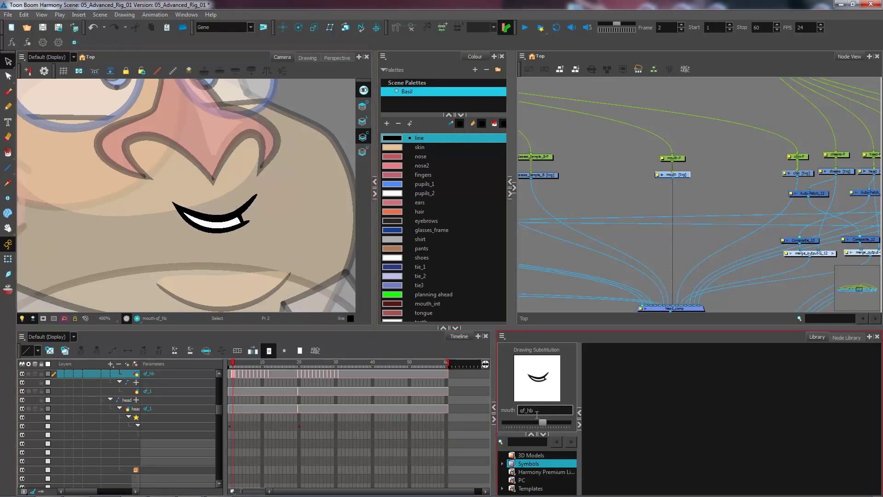
pyautogui.click(262, 366)
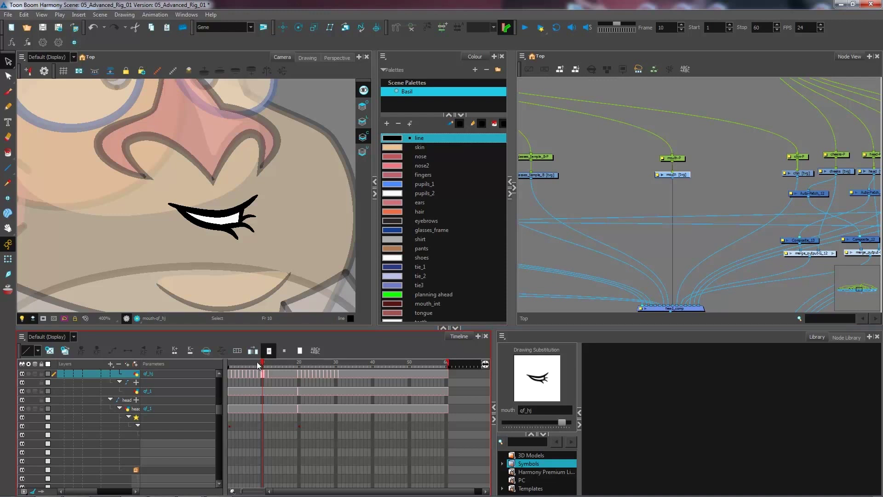
pyautogui.moveTo(256, 365); pyautogui.dragTo(245, 365)
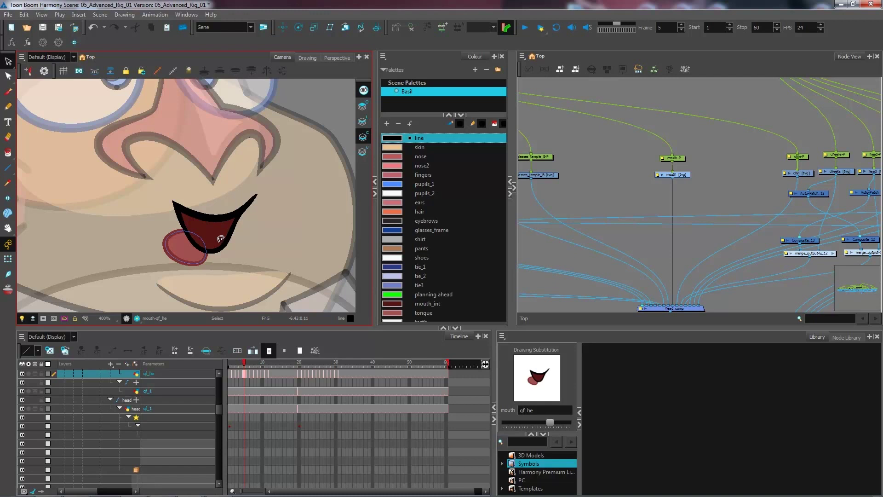
# Move the chin drawing node together with its peg next to the mouth nodes in the node network
pyautogui.press('2')
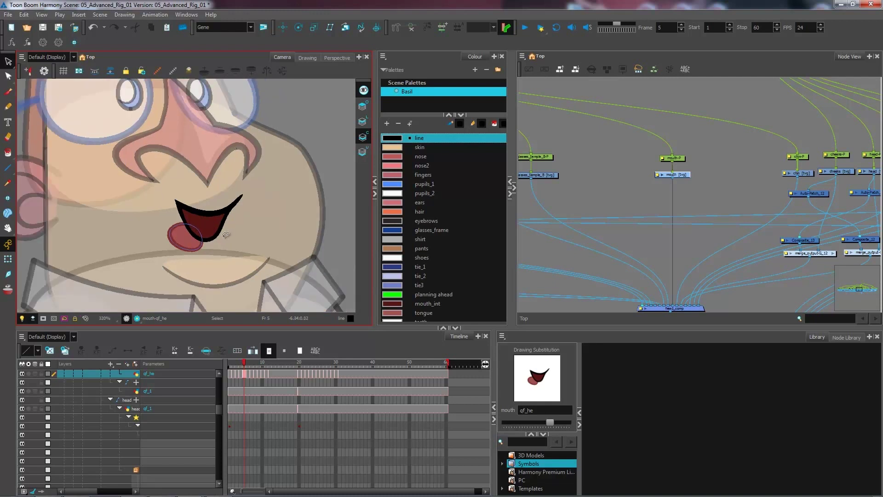
pyautogui.moveTo(250, 226); pyautogui.dragTo(249, 237)
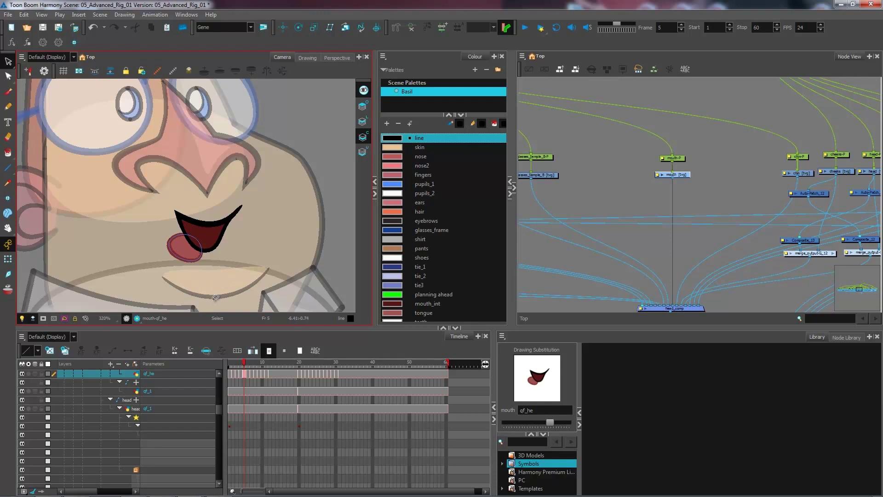
pyautogui.click(803, 176)
pyautogui.keyDown('shift'); pyautogui.click(800, 158); pyautogui.keyUp('shift')
pyautogui.moveTo(801, 158); pyautogui.dragTo(727, 162)
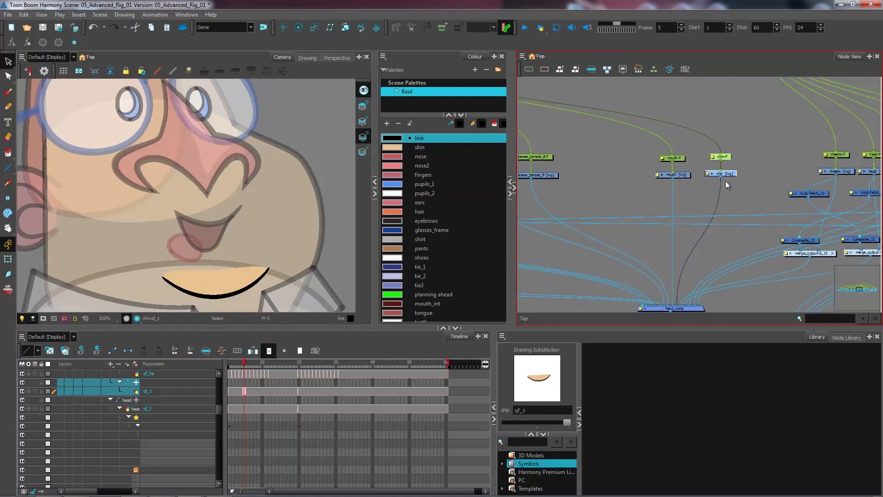
pyautogui.click(727, 187)
# Copy the chin artwork from its Line Art layer at frame 1 and paste it into the Underlay Art of mouth drawing qf_ha
pyautogui.click(733, 177)
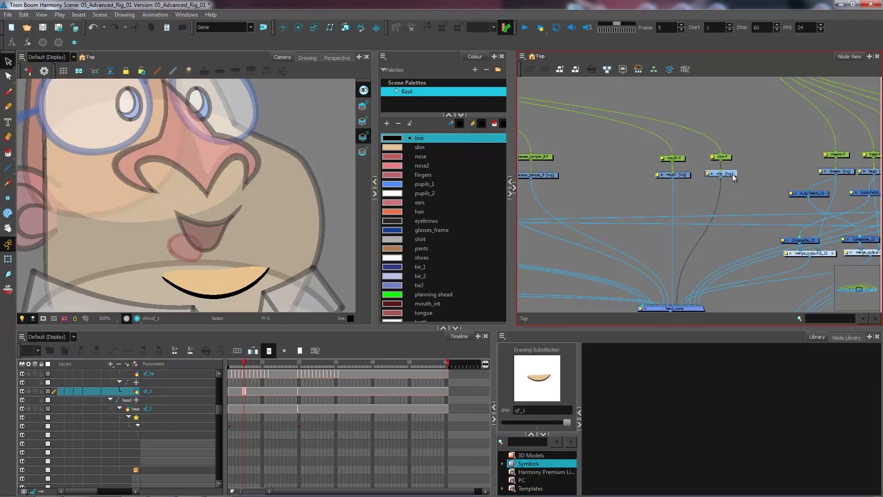
pyautogui.click(232, 363)
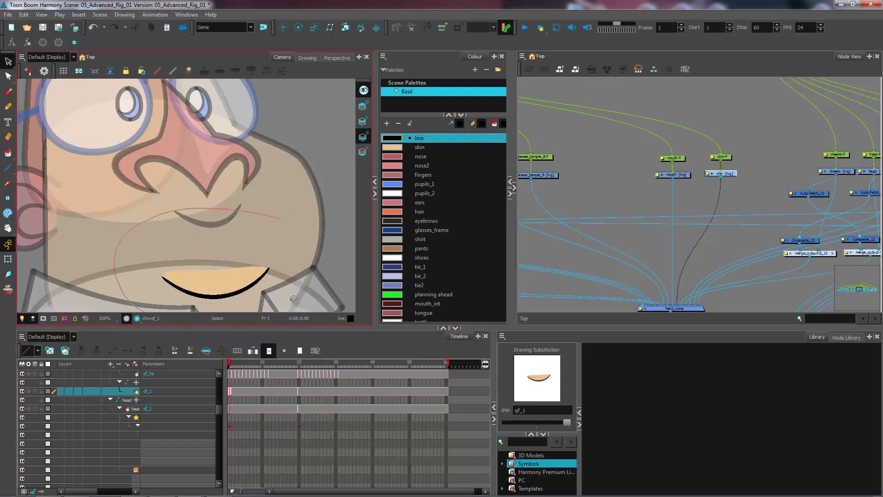
pyautogui.click(363, 122)
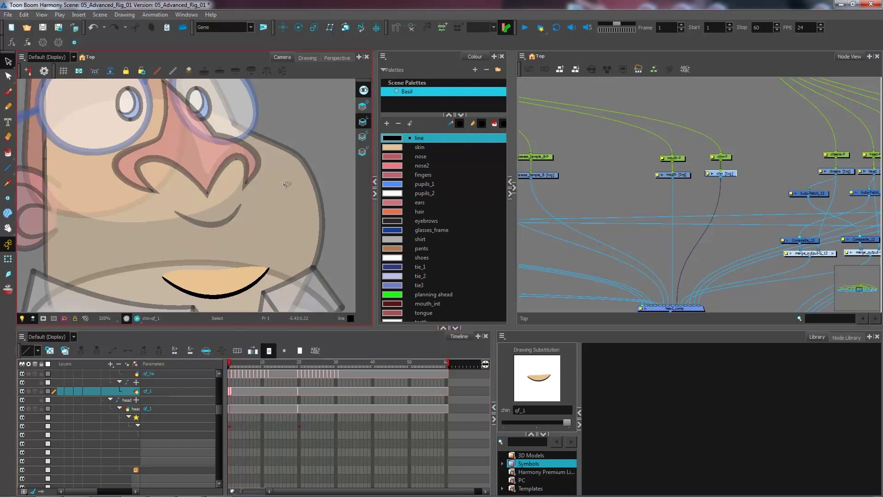
pyautogui.moveTo(282, 213)
pyautogui.mouseDown()
pyautogui.moveTo(159, 304)
pyautogui.moveTo(193, 306)
pyautogui.mouseUp()
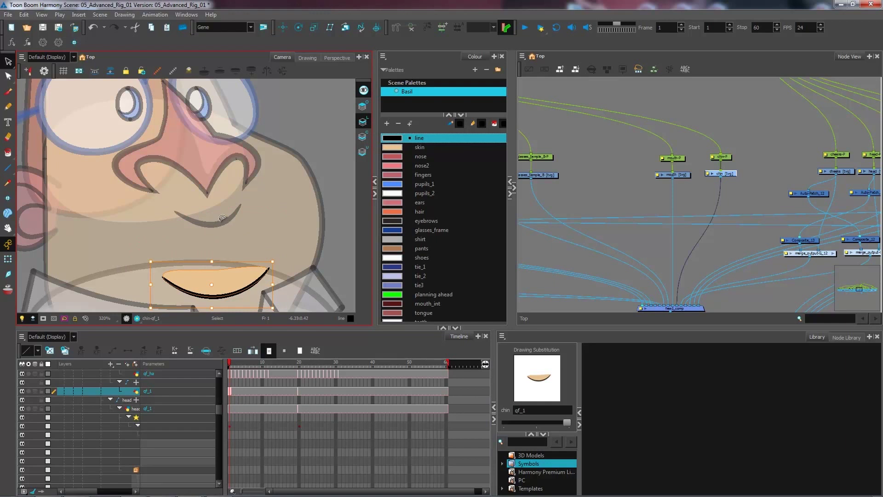
pyautogui.click(683, 175)
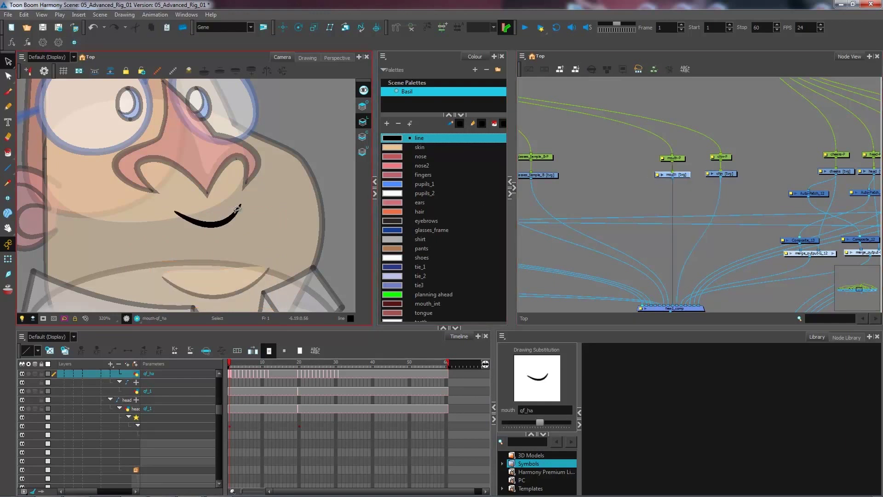
pyautogui.click(367, 151)
pyautogui.hotkey('ctrl', 'v')
# Paste the chin into mouth drawing qf_hc at frame 3 and nudge its lower contour slightly down with the Contour Editor
pyautogui.click(234, 362)
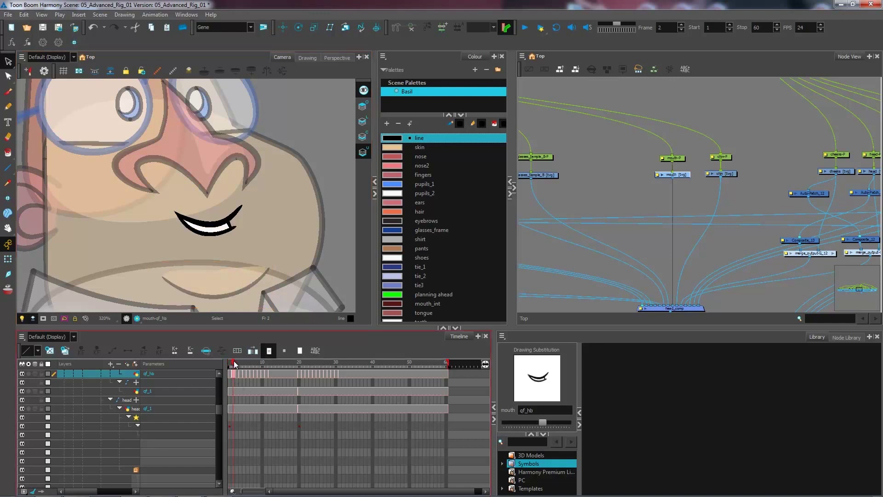
pyautogui.click(237, 363)
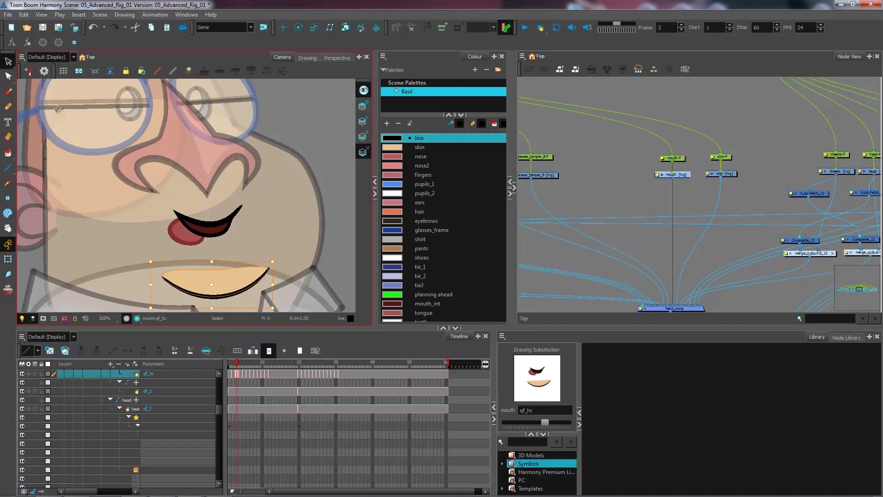
pyautogui.click(8, 76)
pyautogui.moveTo(211, 211); pyautogui.dragTo(209, 166)
pyautogui.press('2')
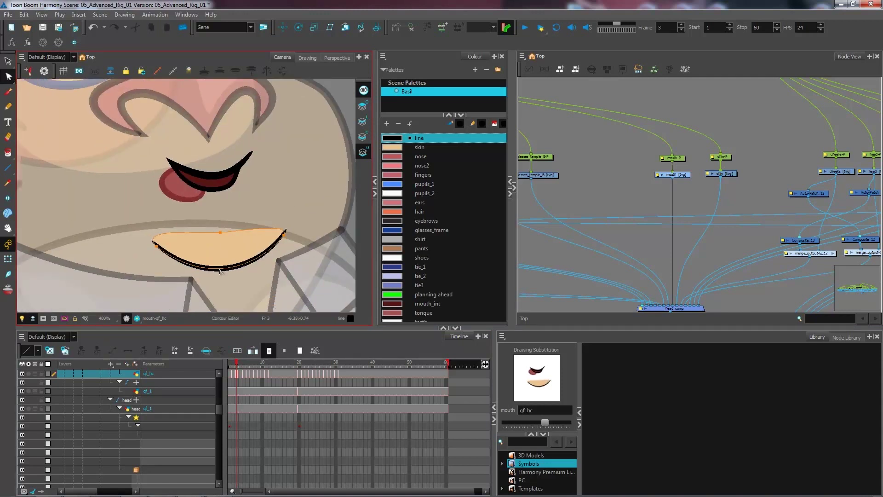
pyautogui.moveTo(327, 217)
pyautogui.mouseDown()
pyautogui.moveTo(232, 214)
pyautogui.moveTo(114, 243)
pyautogui.moveTo(263, 259)
pyautogui.moveTo(322, 234)
pyautogui.mouseUp()
pyautogui.press('Down')
pyautogui.press('Down')
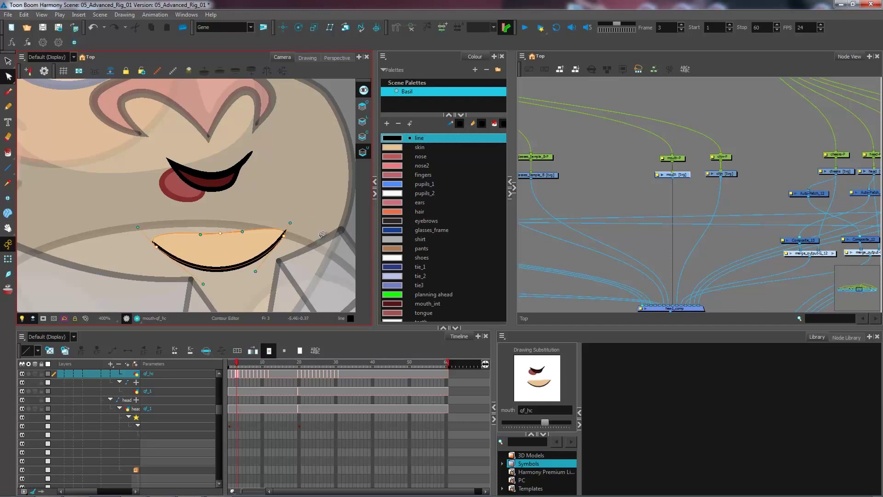
# Copy the adjusted chin into mouth drawing qf_hd at frame 4, lower its bottom contour slightly further, and return to frame 1
pyautogui.hotkey('alt', 's')
pyautogui.moveTo(298, 204)
pyautogui.mouseDown()
pyautogui.moveTo(246, 249)
pyautogui.moveTo(300, 265)
pyautogui.moveTo(316, 255)
pyautogui.moveTo(244, 219)
pyautogui.moveTo(251, 225)
pyautogui.mouseUp()
pyautogui.press('.')
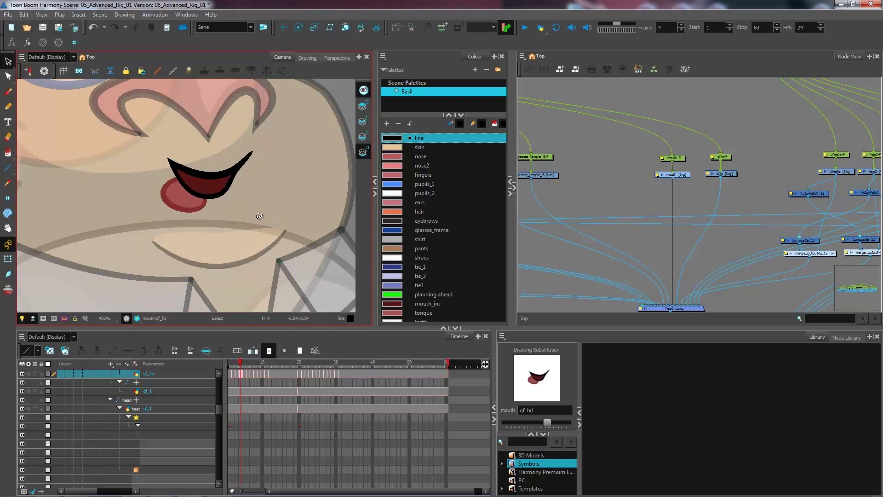
pyautogui.hotkey('ctrl', 'v')
pyautogui.click(8, 76)
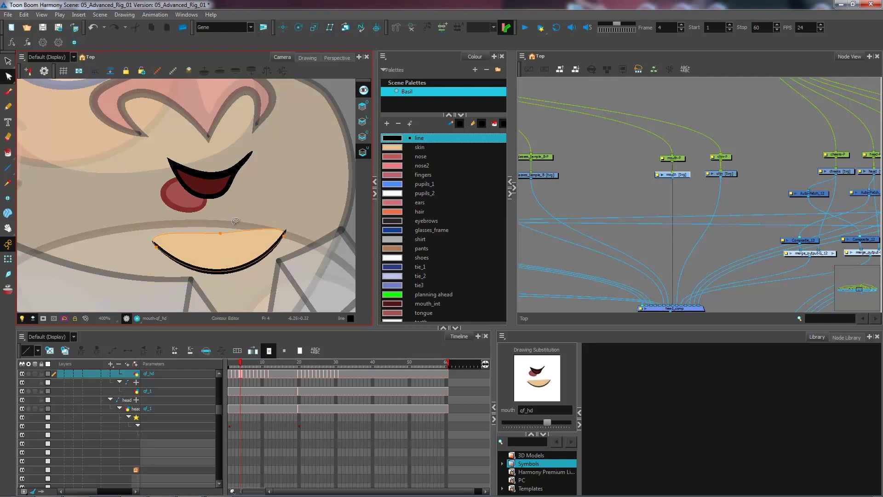
pyautogui.moveTo(165, 218)
pyautogui.mouseDown()
pyautogui.moveTo(217, 256)
pyautogui.moveTo(274, 203)
pyautogui.mouseUp()
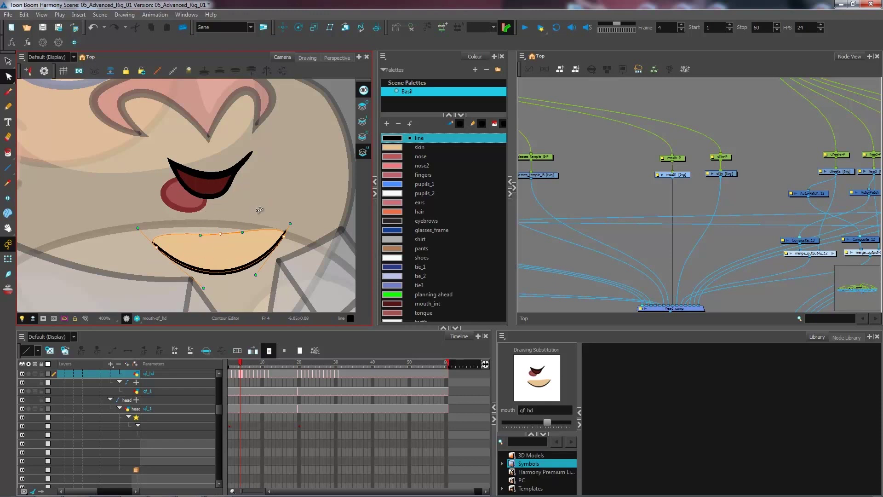
pyautogui.click(230, 364)
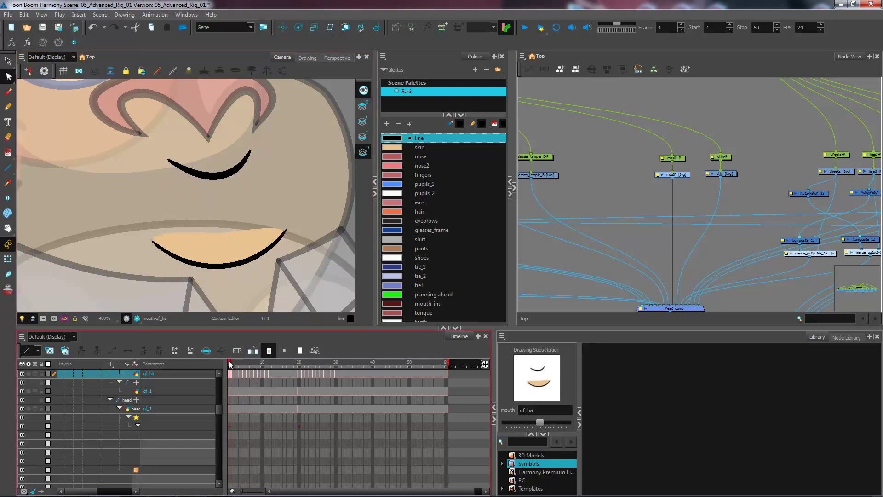
# Examine mouth drawing qf_hd at frame 4 by showing its Colour Art and Line Art layers separately
pyautogui.moveTo(229, 362); pyautogui.dragTo(239, 365)
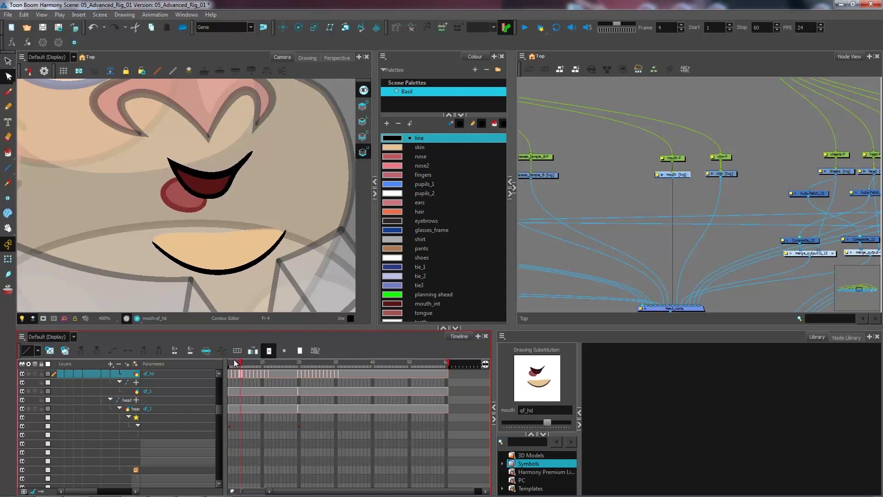
pyautogui.click(368, 93)
pyautogui.click(360, 136)
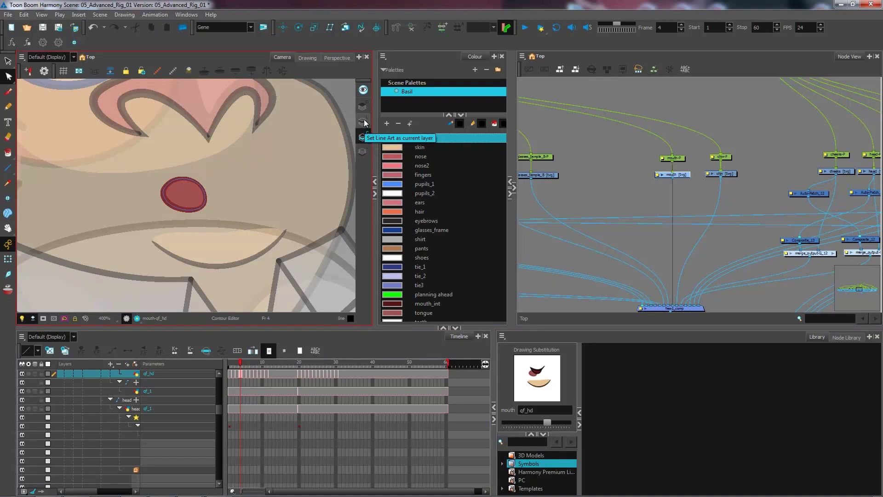
pyautogui.click(363, 121)
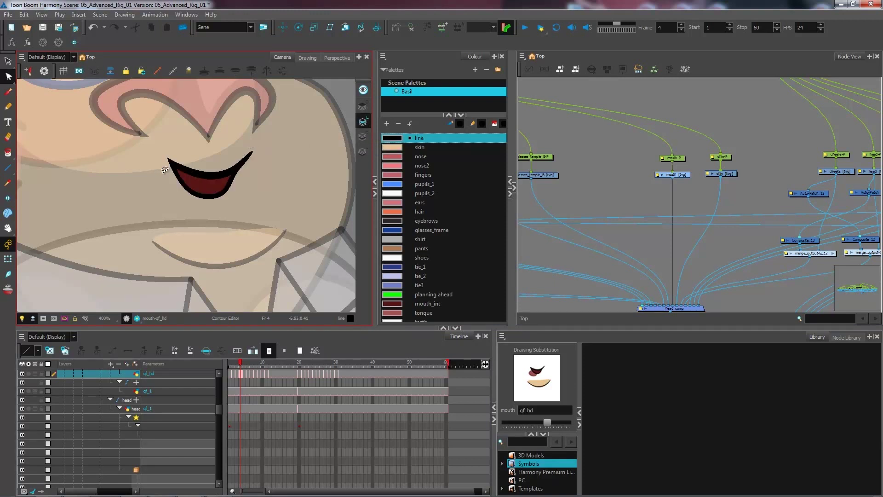
# Delete the separate chin drawing node and its peg, including their drawing files
pyautogui.click(663, 175)
pyautogui.click(698, 185)
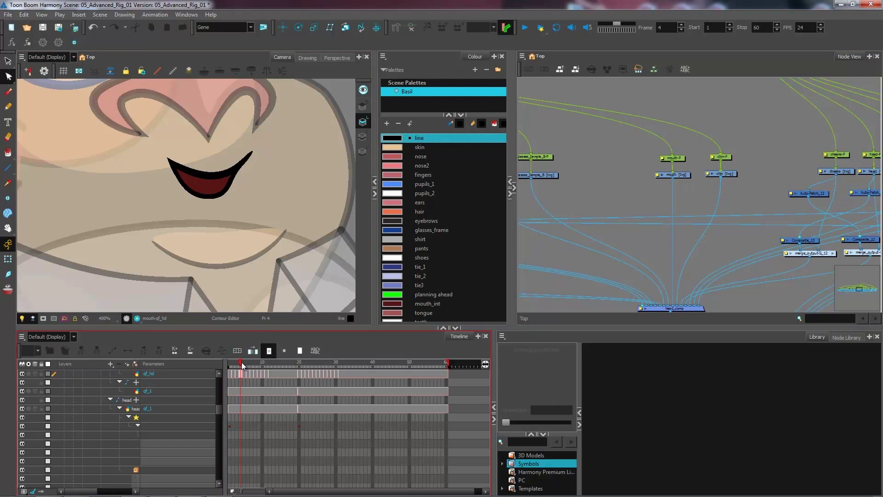
pyautogui.click(724, 157)
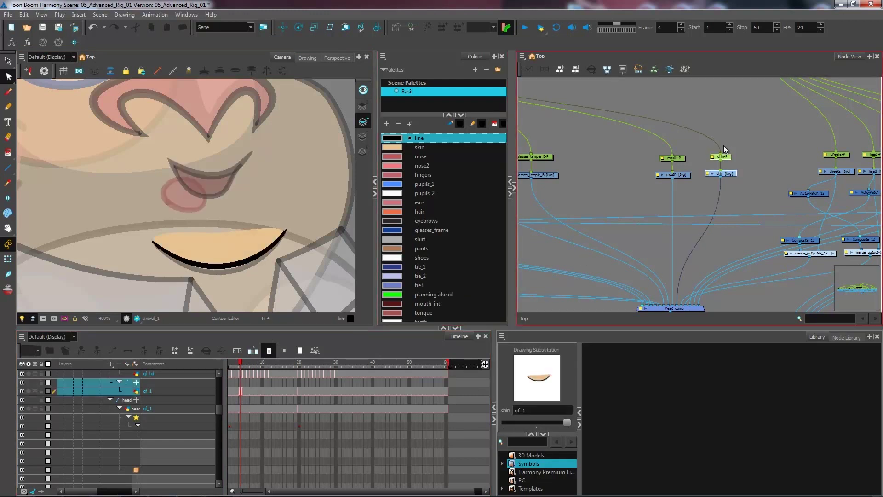
pyautogui.press('Delete')
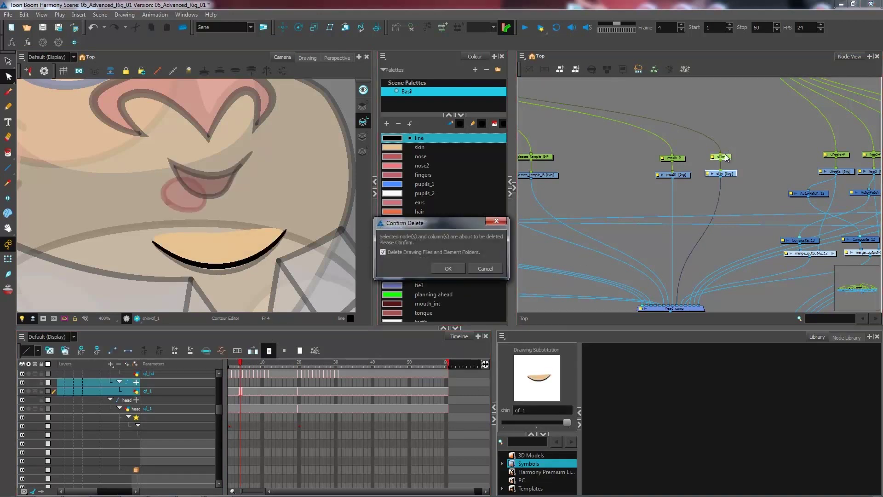
pyautogui.press('Return')
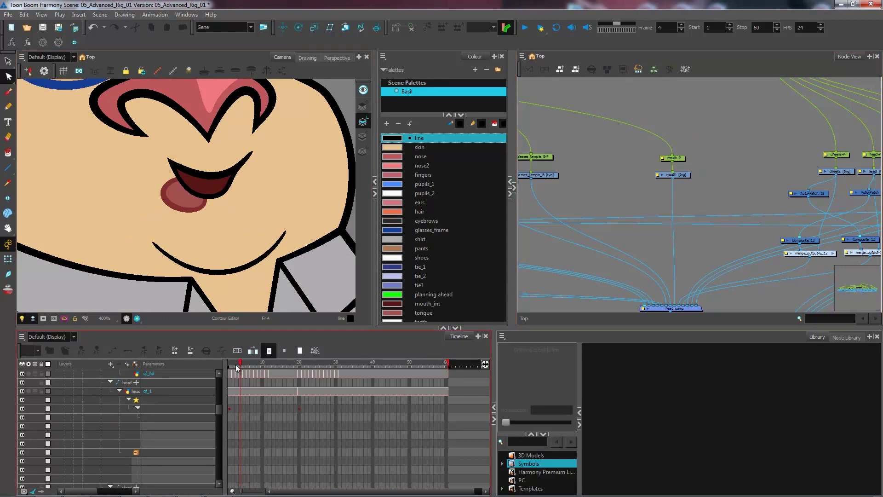
# Return to frame 1 and check with the Transform tool that the chin is selected together with the mouth drawing
pyautogui.click(229, 365)
pyautogui.press('1')
pyautogui.press('1')
pyautogui.press('space')
pyautogui.moveTo(241, 177); pyautogui.dragTo(211, 245)
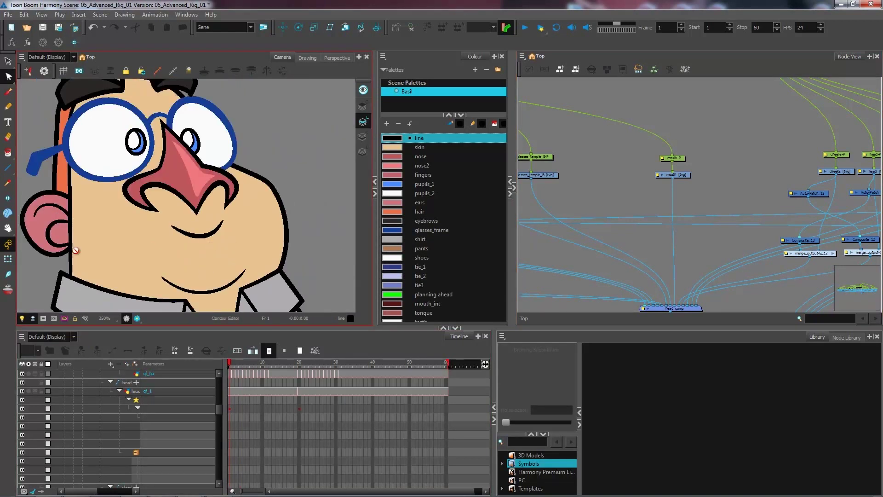
pyautogui.click(7, 259)
pyautogui.click(259, 276)
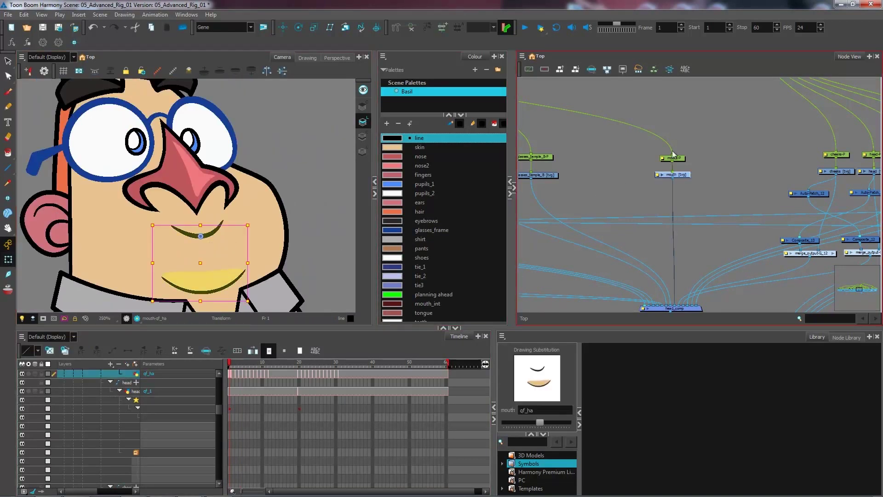
pyautogui.click(680, 176)
pyautogui.click(680, 176)
pyautogui.click(685, 183)
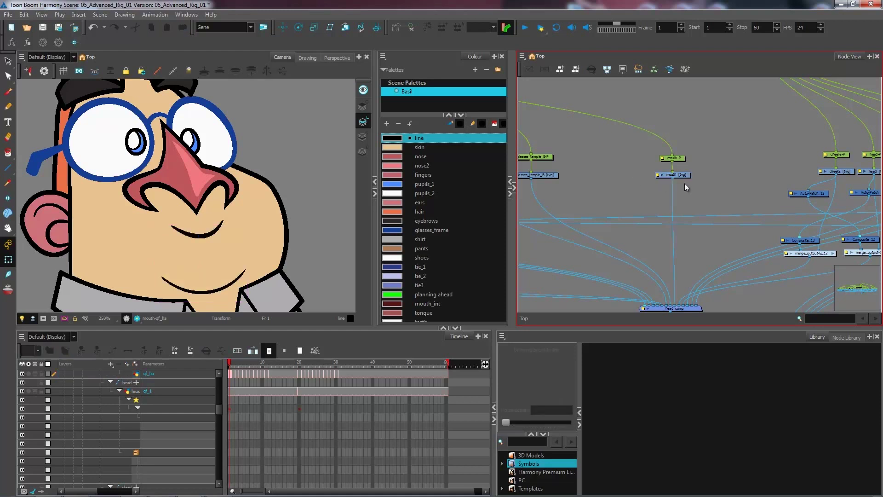
# Make a copy of the mouth drawing node and rename it tongue
pyautogui.click(681, 175)
pyautogui.hotkey('ctrl', 'v')
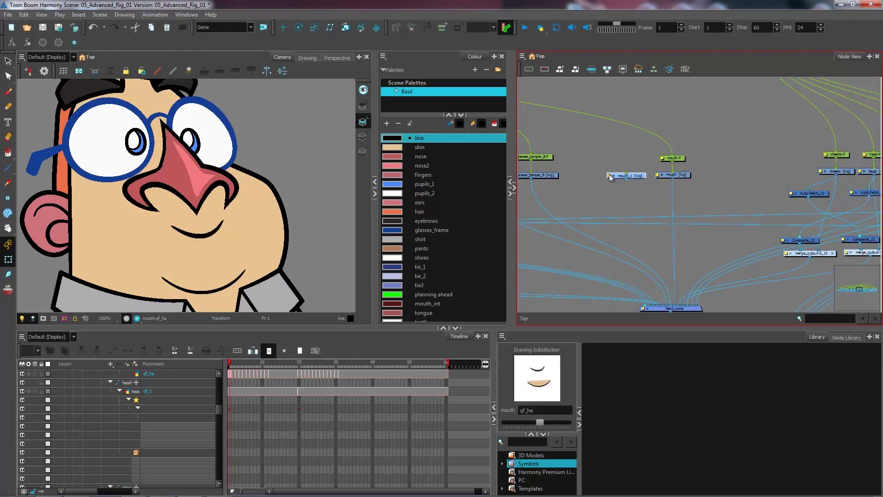
pyautogui.doubleClick(610, 175)
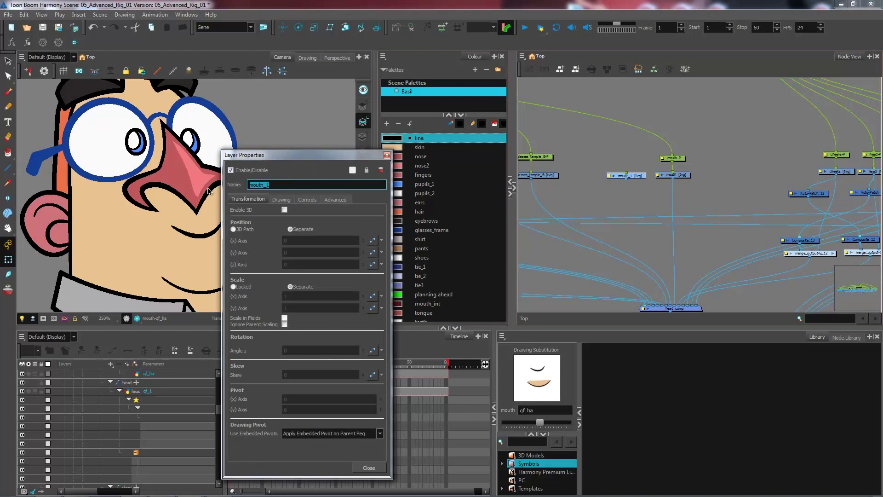
pyautogui.write('tongue')
pyautogui.press('Return')
pyautogui.click(387, 155)
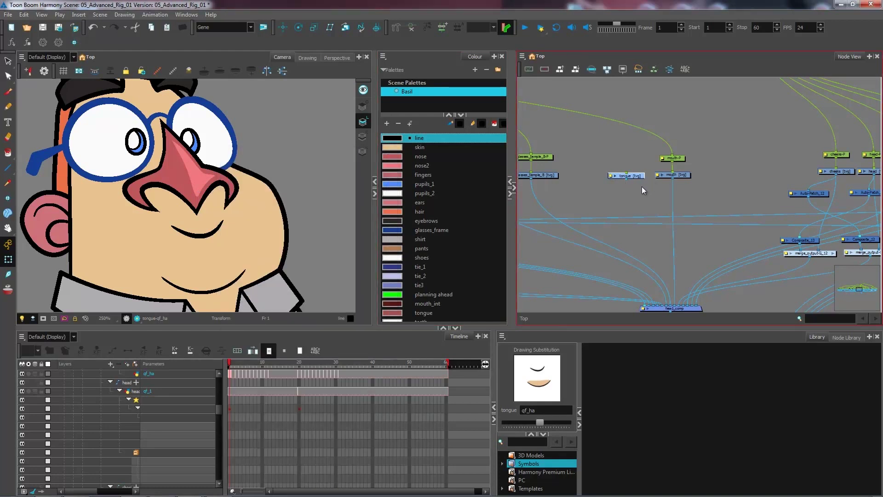
# Duplicate the tongue drawing node and rename the copy chin
pyautogui.hotkey('ctrl', 'd')
pyautogui.doubleClick(622, 188)
pyautogui.write('c')
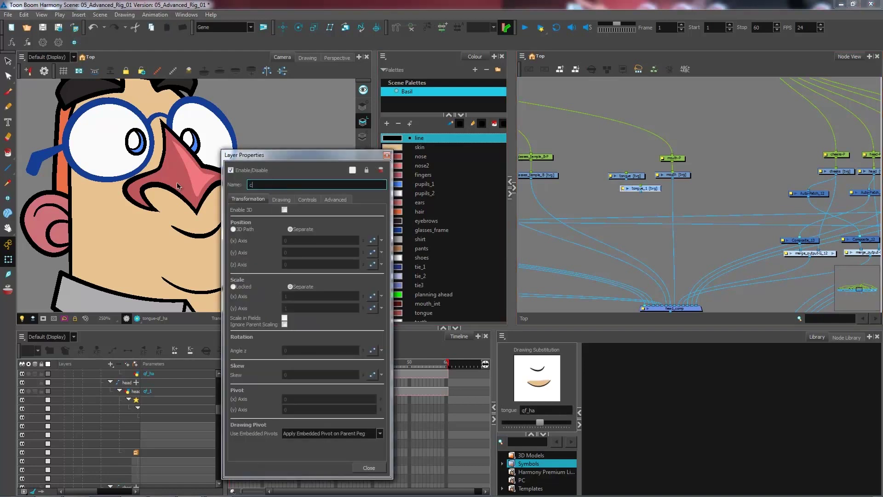
pyautogui.write('hin')
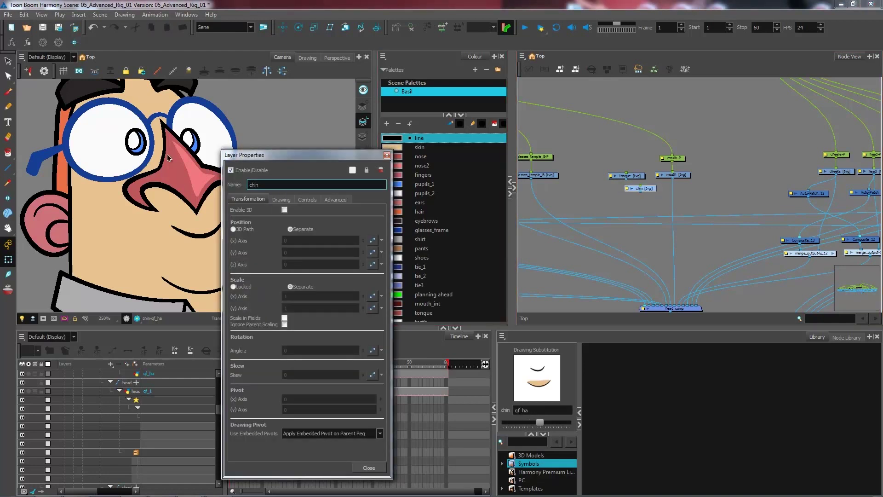
pyautogui.click(387, 155)
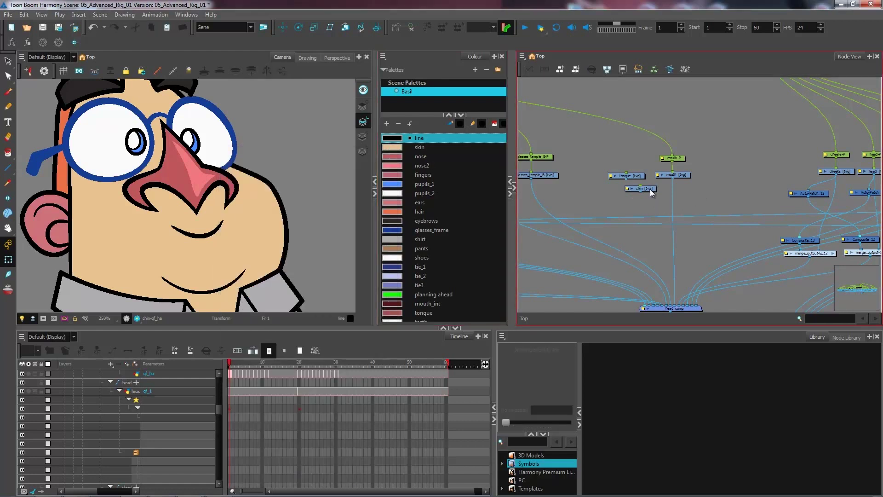
# Line up the tongue and chin drawing nodes in a row beside the mouth node
pyautogui.moveTo(649, 188); pyautogui.dragTo(721, 178)
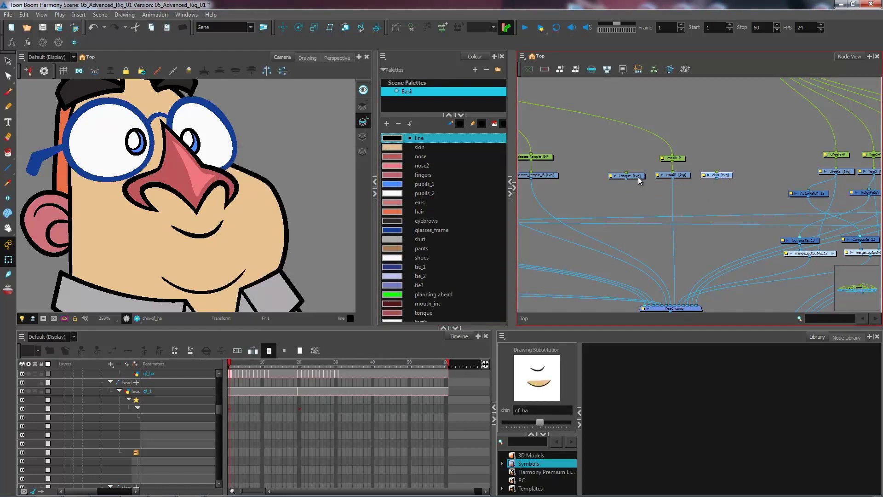
pyautogui.moveTo(639, 180); pyautogui.dragTo(745, 163)
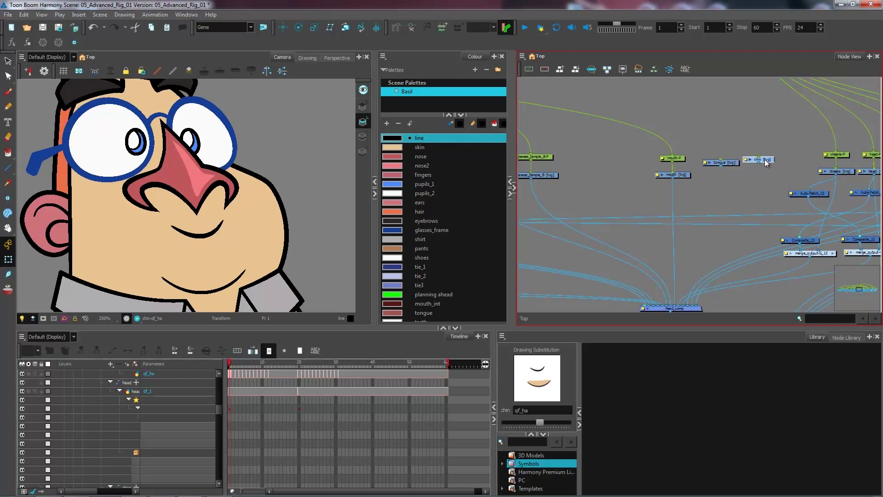
pyautogui.moveTo(768, 149); pyautogui.dragTo(723, 182)
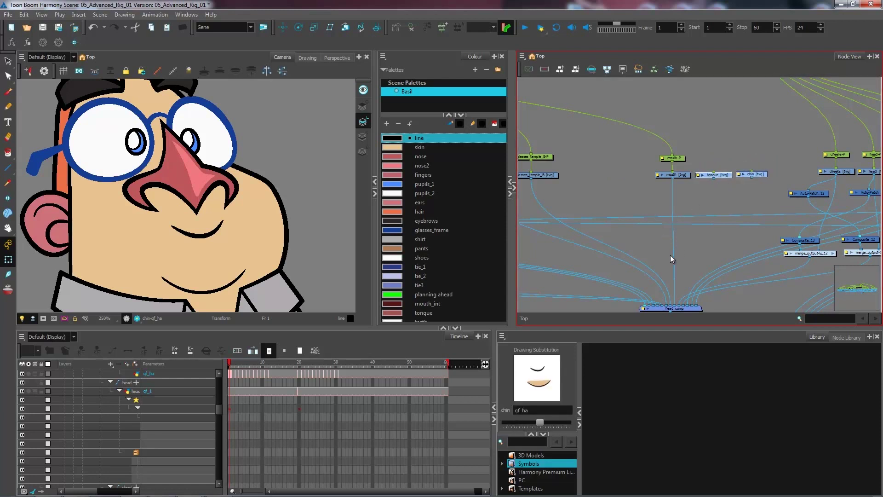
# Add a composite node below the mouth node, name it mouth_comp, and set its mode to Pass Through
pyautogui.click(667, 230)
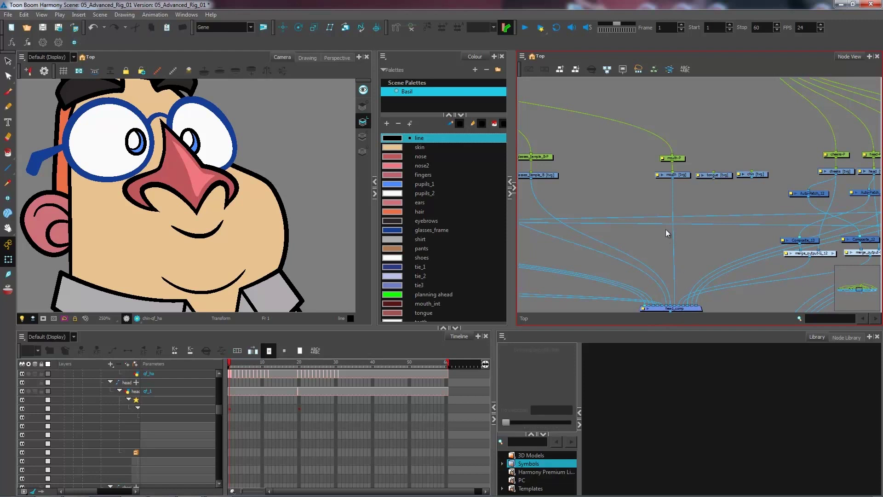
pyautogui.hotkey('ctrl', 'h')
pyautogui.click(665, 216)
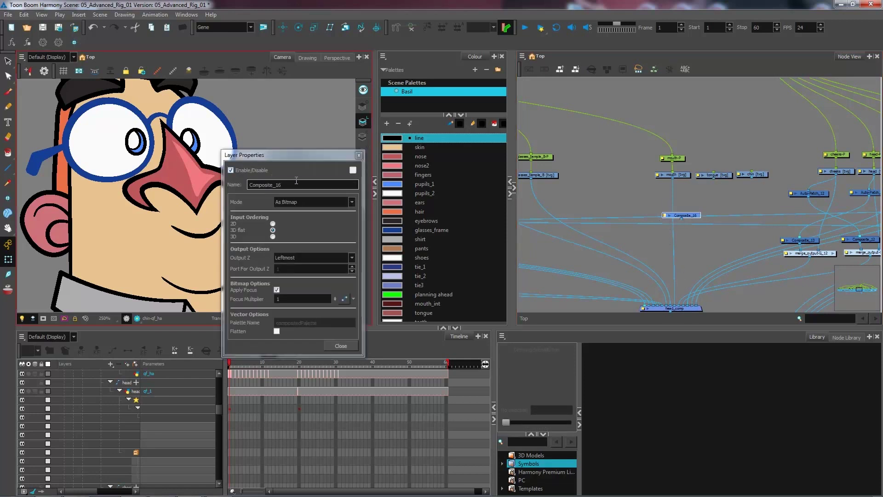
pyautogui.write('mou')
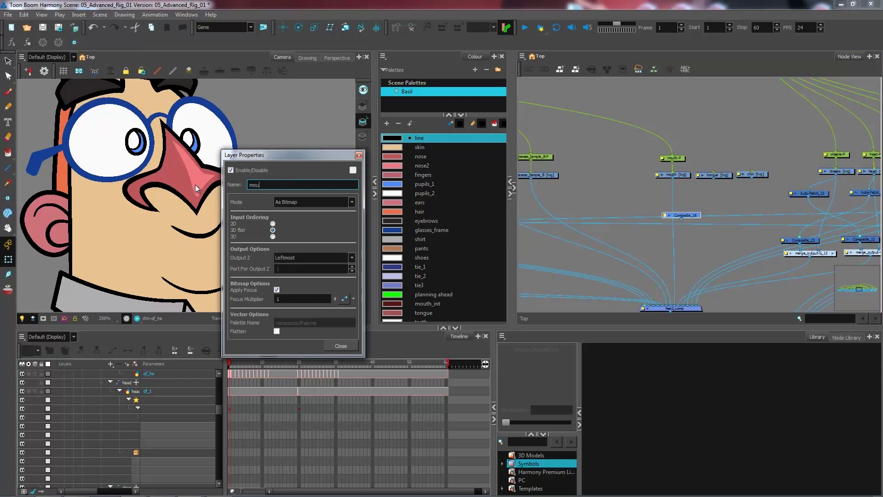
pyautogui.write('th_comp')
pyautogui.click(300, 203)
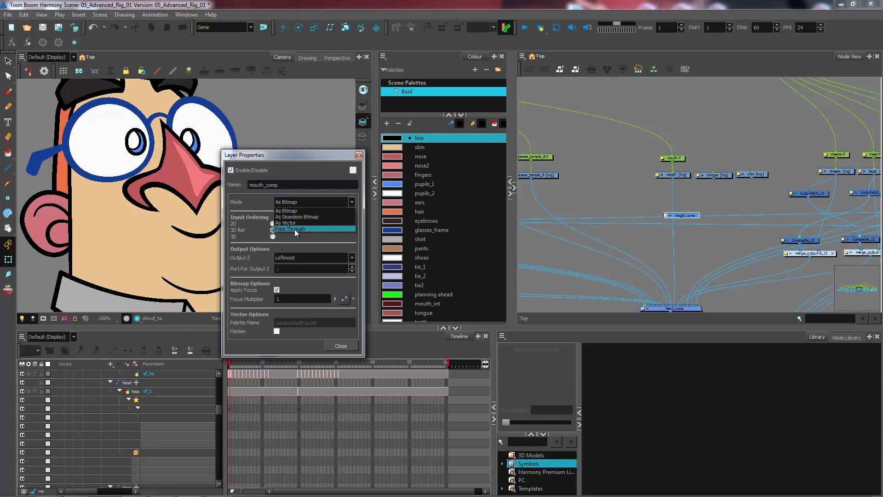
pyautogui.click(295, 229)
pyautogui.click(334, 349)
# Insert mouth_comp between the mouth node and head_comp, and connect the tongue and chin nodes into it
pyautogui.click(676, 221)
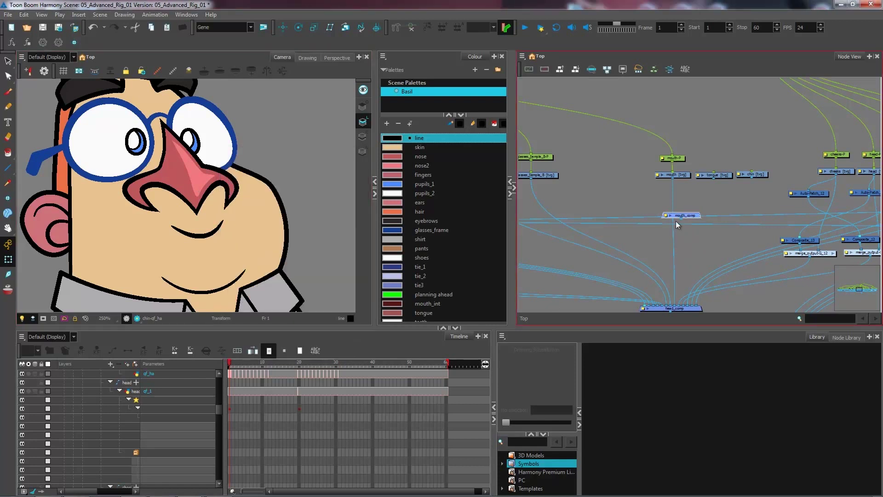
pyautogui.moveTo(682, 219); pyautogui.dragTo(671, 304)
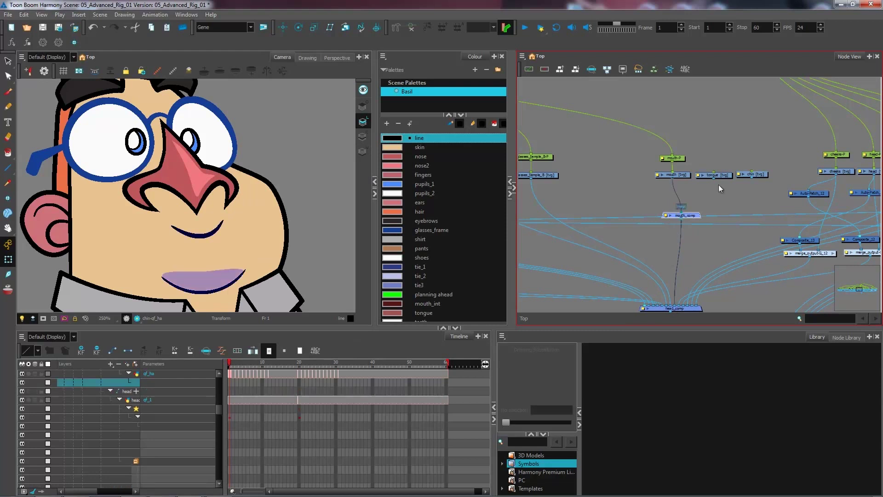
pyautogui.moveTo(702, 198); pyautogui.dragTo(685, 213)
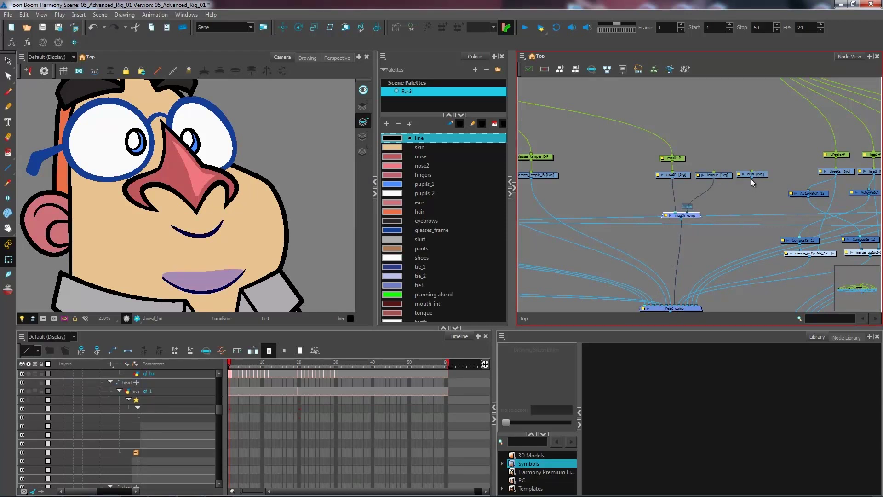
pyautogui.moveTo(751, 179); pyautogui.dragTo(690, 214)
# Add parent pegs to the tongue and chin drawing nodes and place them level with the mouth peg
pyautogui.moveTo(721, 162); pyautogui.dragTo(763, 185)
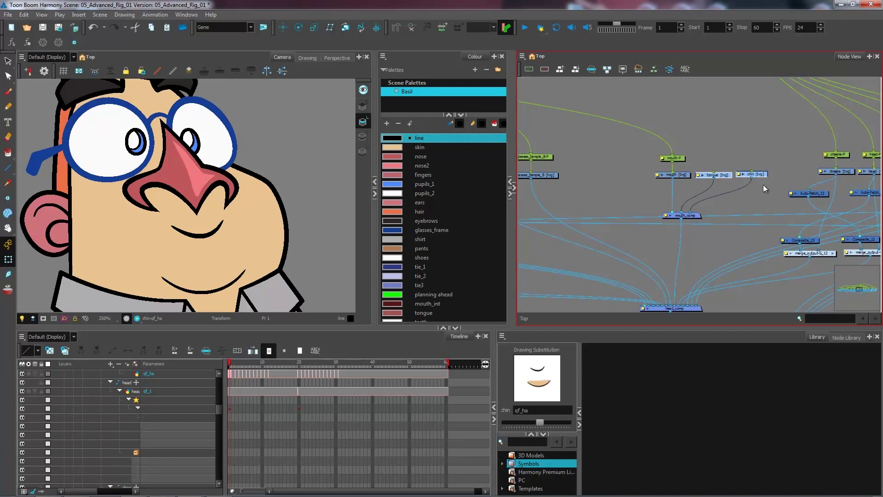
pyautogui.hotkey('ctrl', 'p')
pyautogui.moveTo(706, 139); pyautogui.dragTo(757, 159)
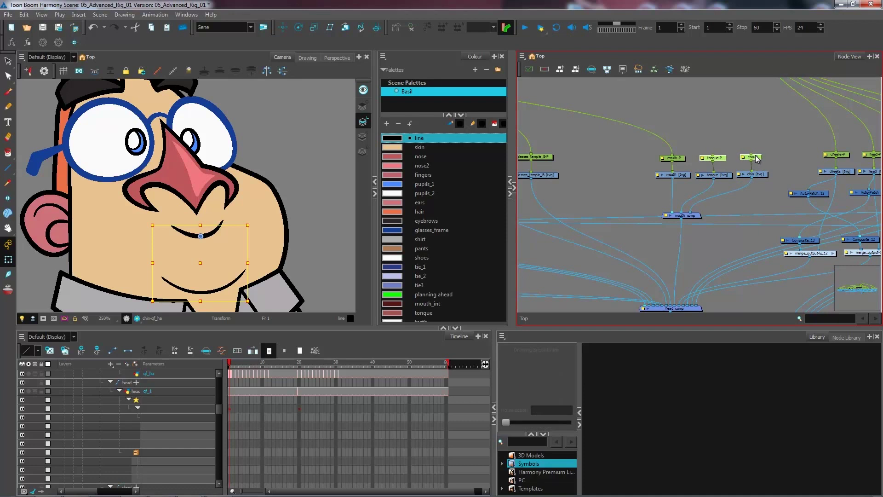
# Insert a new peg above the mouth peg and connect it as parent of the mouth, tongue and chin pegs
pyautogui.click(683, 135)
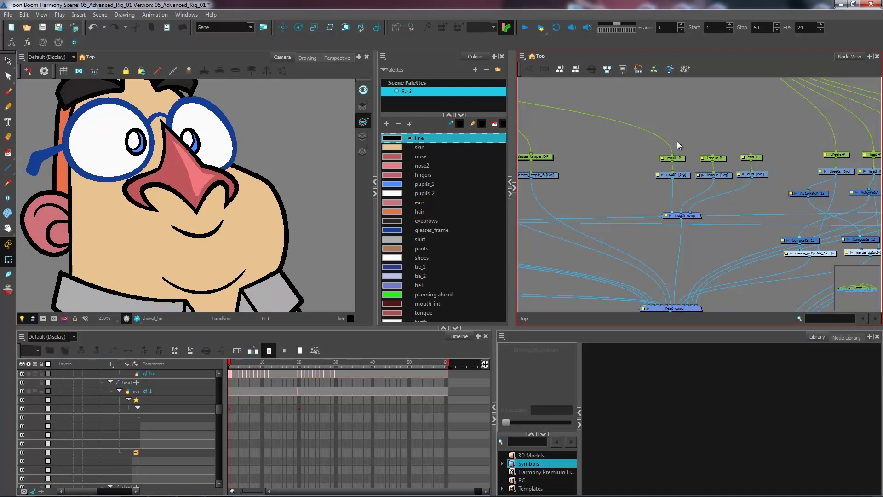
pyautogui.hotkey('ctrl', 'p')
pyautogui.moveTo(689, 137); pyautogui.dragTo(711, 131)
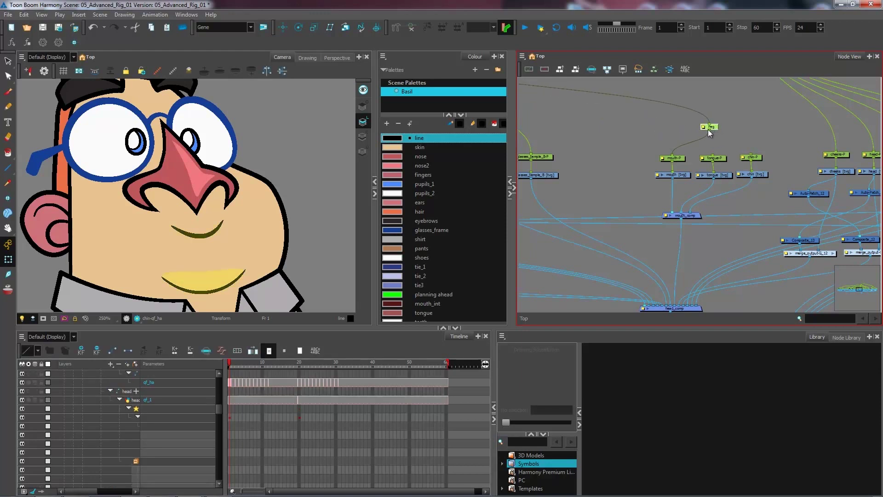
pyautogui.click(744, 120)
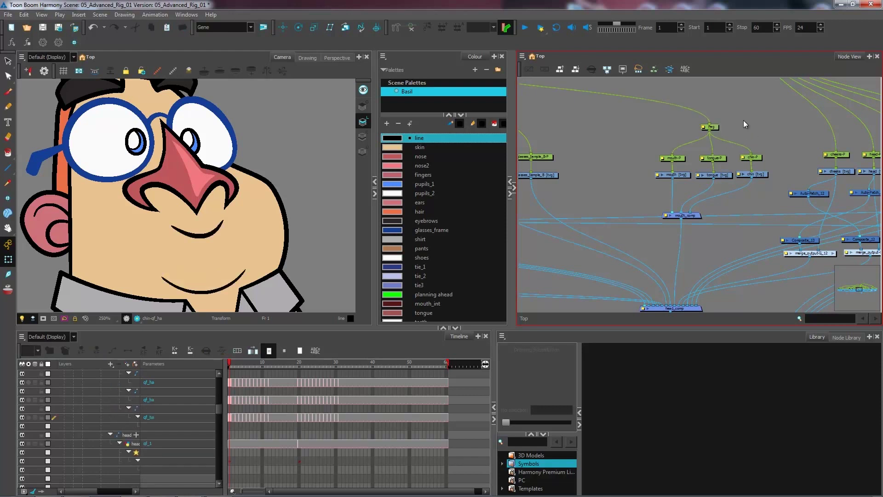
# Rename the new parent peg full_mouth-P and centre it above the three mouth pegs
pyautogui.doubleClick(717, 128)
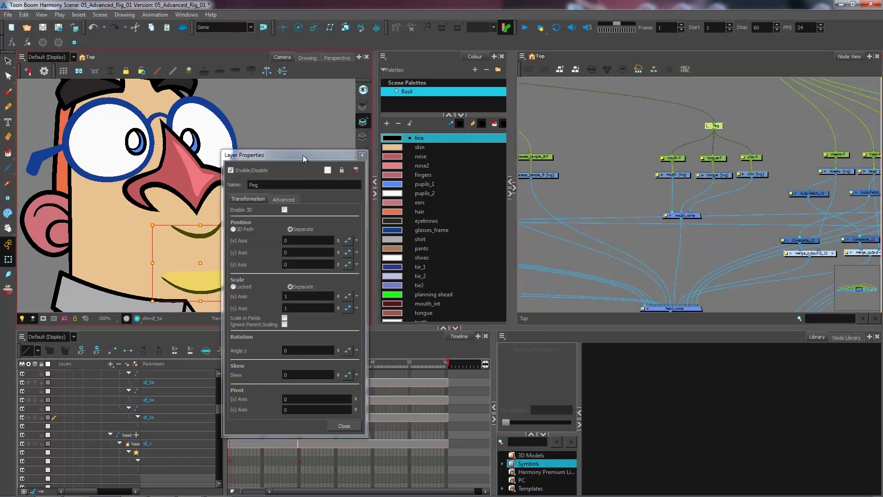
pyautogui.write('full')
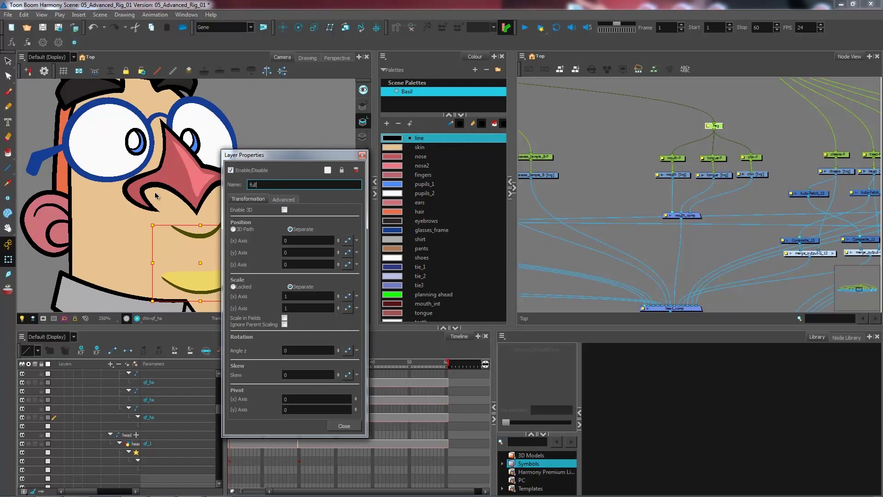
pyautogui.write('_mojuth-P')
pyautogui.press('Return')
pyautogui.click(264, 185)
pyautogui.press('Delete')
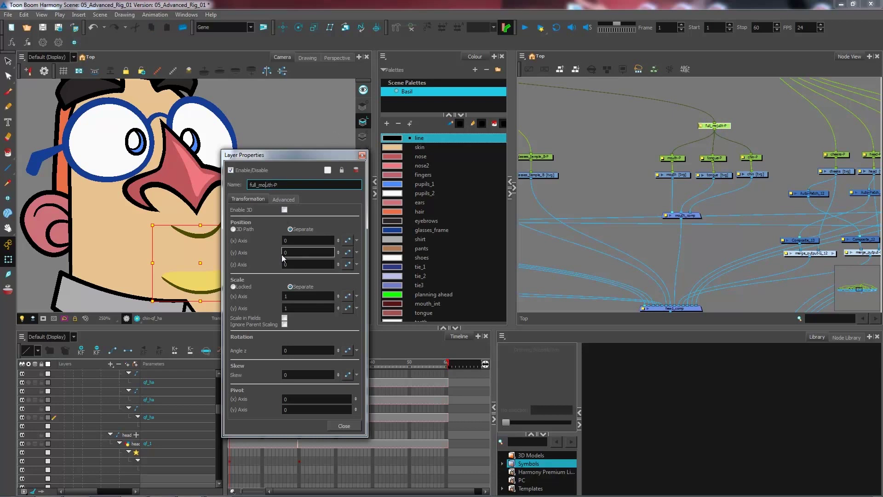
pyautogui.press('Return')
pyautogui.click(345, 426)
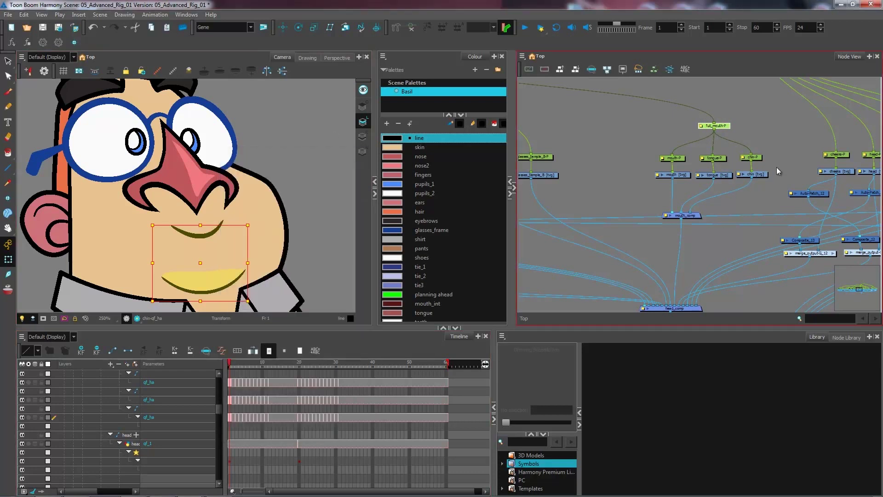
# Paste a copy of the mouth drawing node between full_mouth-P and its three child pegs, and centre mouth_comp below the tongue node
pyautogui.moveTo(728, 131); pyautogui.dragTo(725, 128)
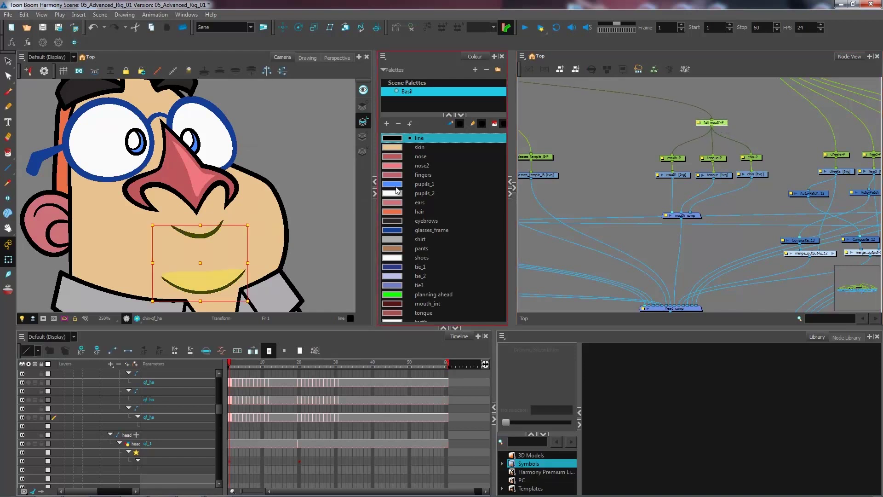
pyautogui.click(739, 126)
pyautogui.moveTo(717, 123); pyautogui.dragTo(717, 121)
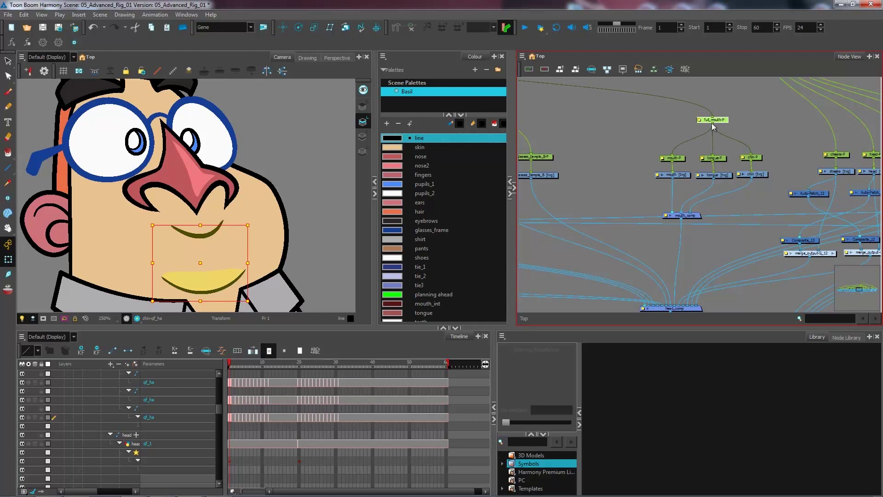
pyautogui.click(680, 175)
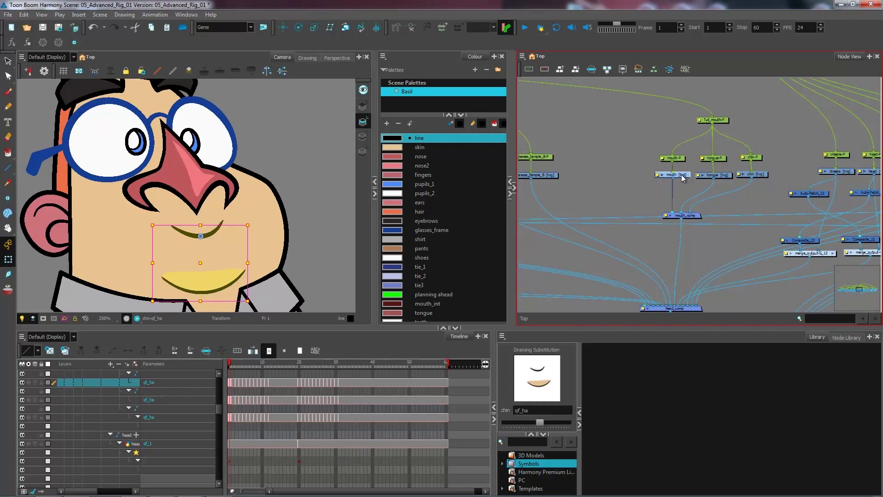
pyautogui.hotkey('ctrl', 'v')
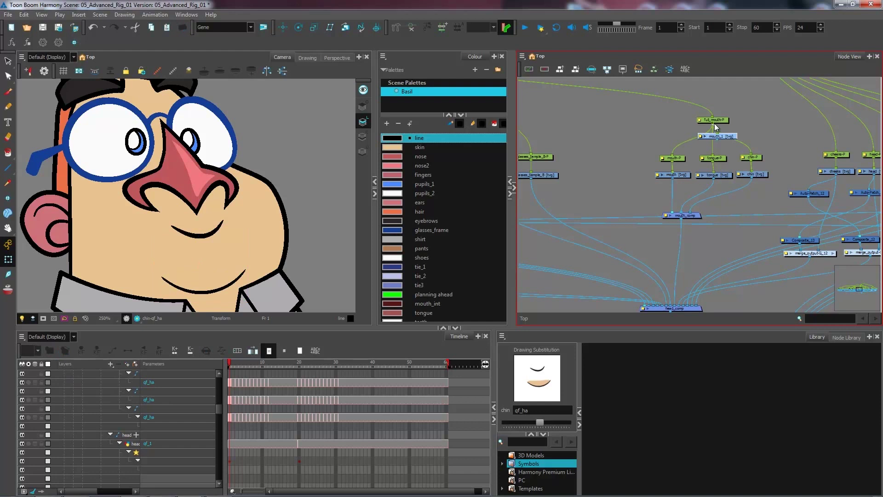
pyautogui.click(719, 134)
pyautogui.moveTo(732, 137); pyautogui.dragTo(735, 133)
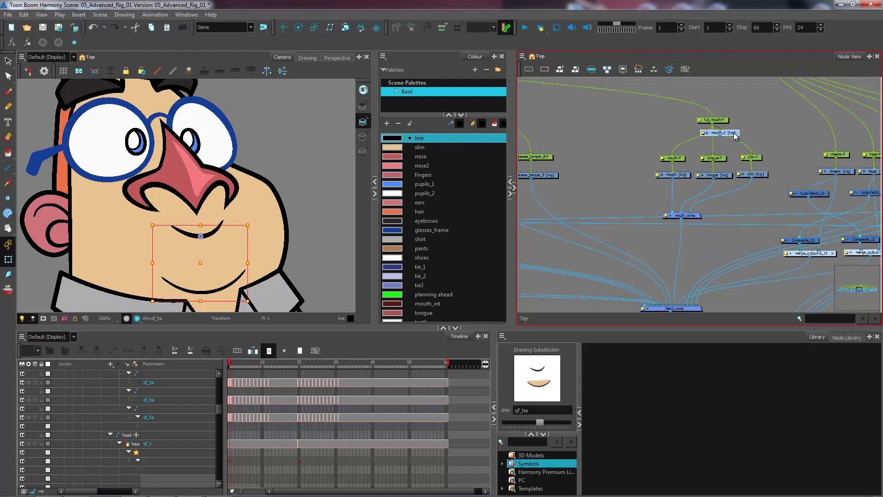
pyautogui.click(723, 122)
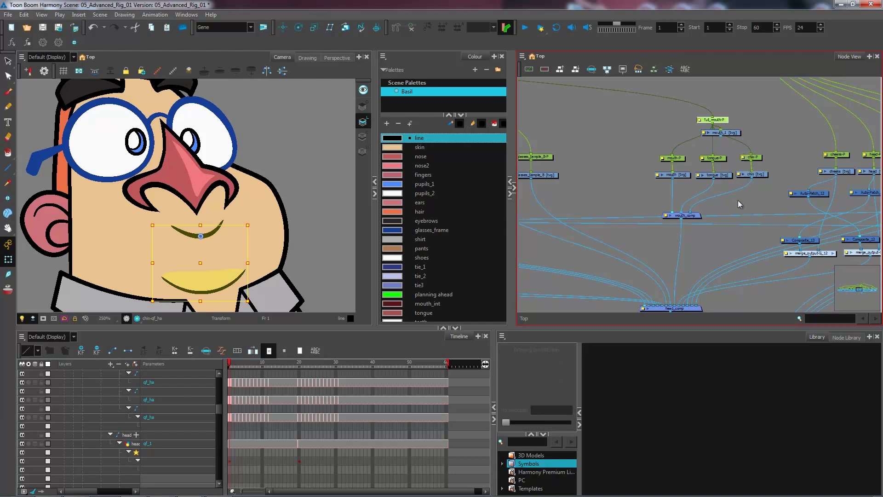
pyautogui.moveTo(694, 217); pyautogui.dragTo(726, 229)
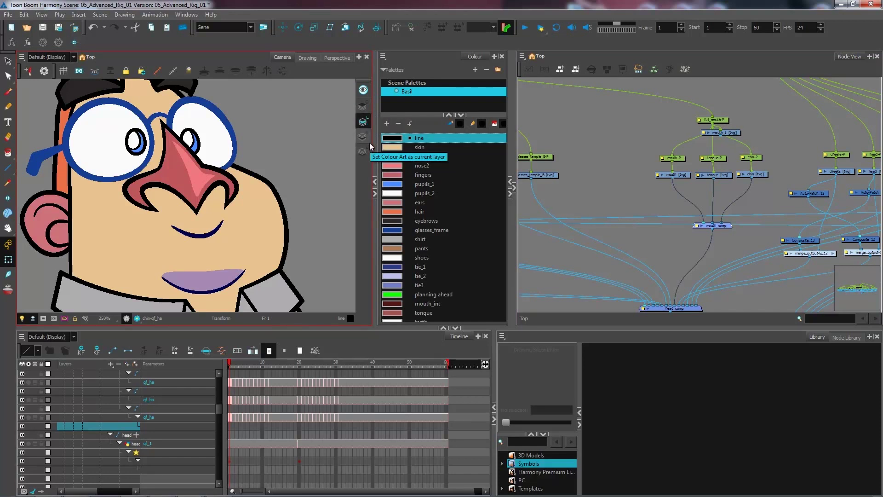
pyautogui.click(703, 202)
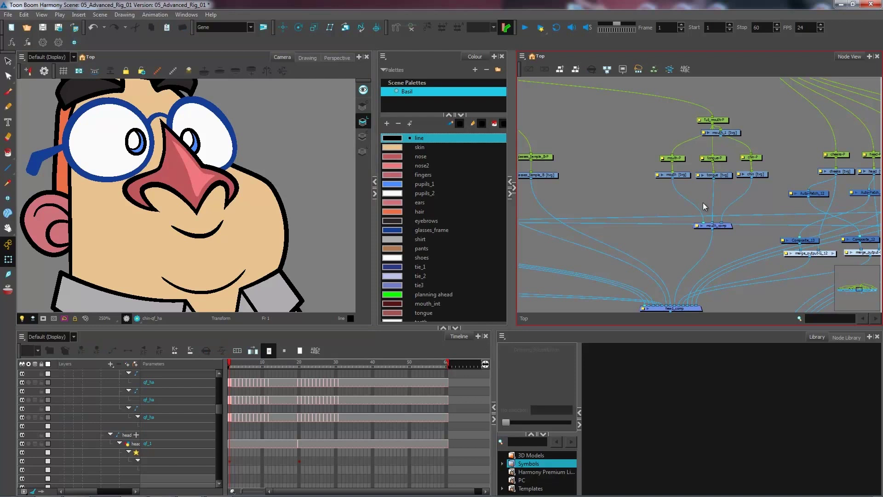
# Insert Line-Art after the mouth drawing, Colour-Art after tongue and Underlay-Layer after chin, and lower mouth_comp beneath them
pyautogui.click(842, 338)
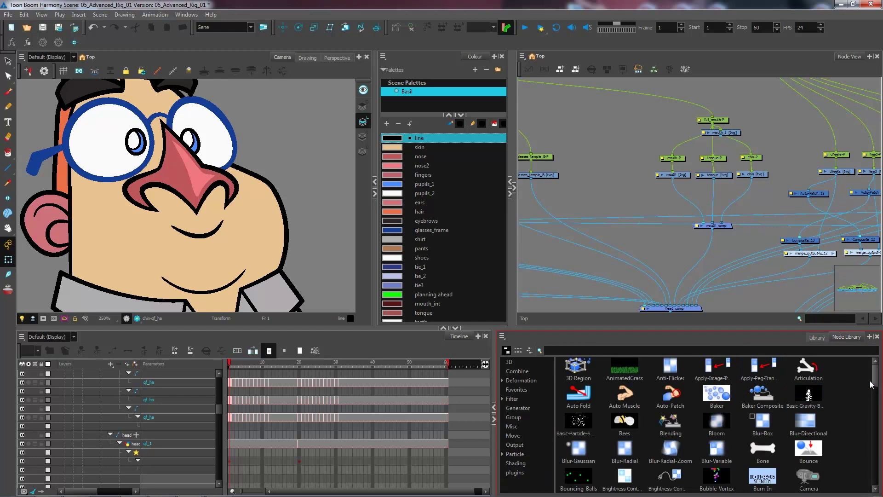
pyautogui.click(516, 390)
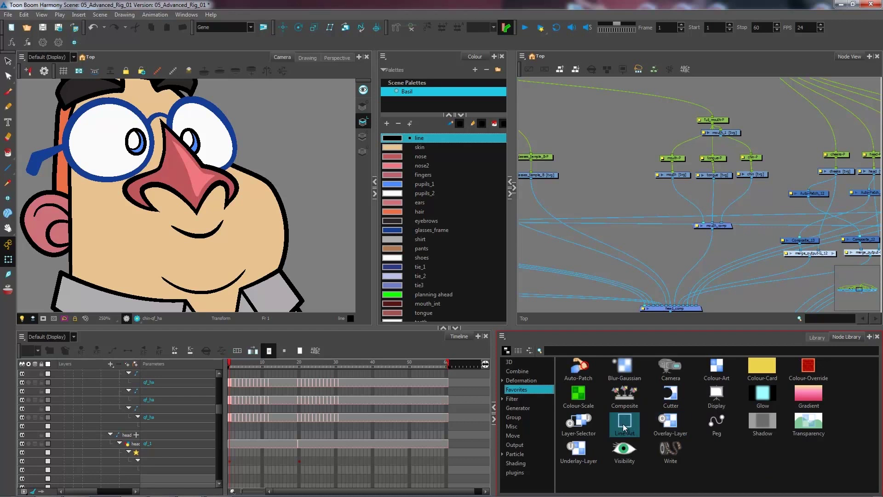
pyautogui.moveTo(628, 428); pyautogui.dragTo(670, 192)
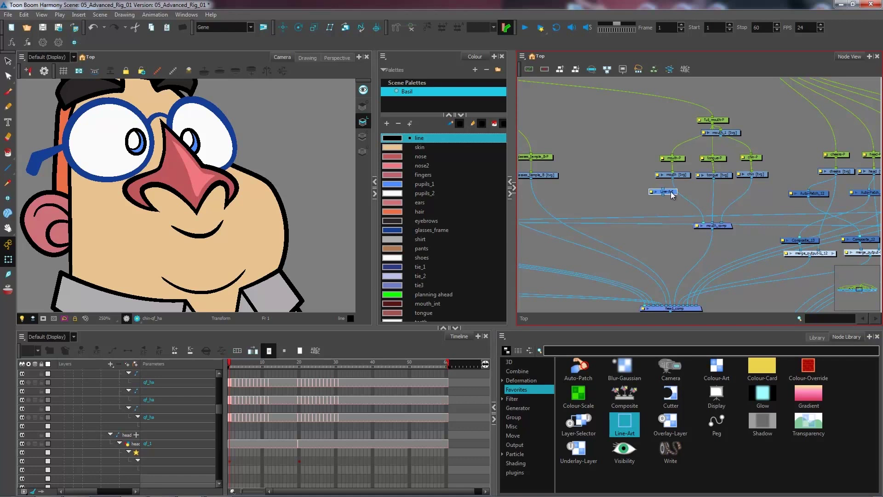
pyautogui.moveTo(671, 192); pyautogui.dragTo(681, 192)
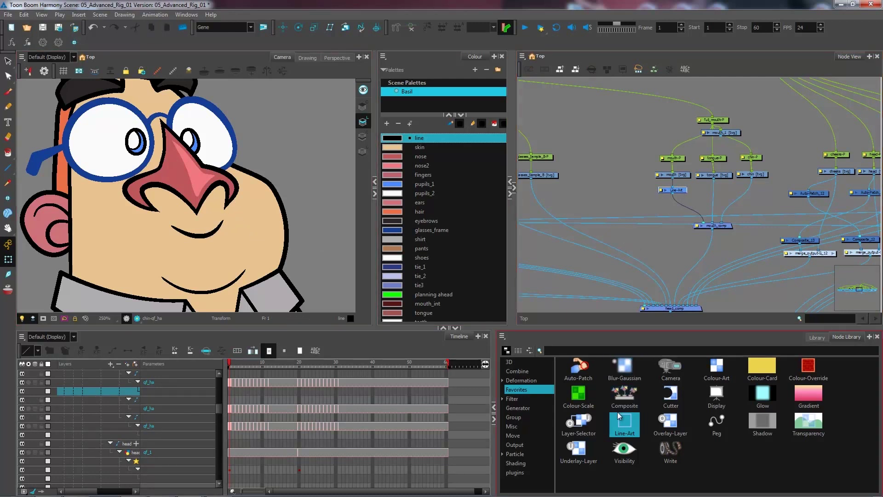
pyautogui.moveTo(716, 370); pyautogui.dragTo(721, 190)
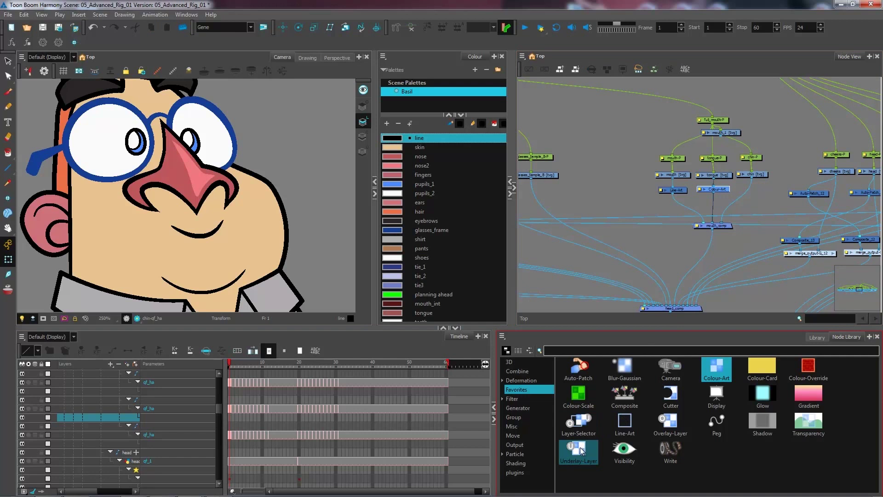
pyautogui.moveTo(581, 450); pyautogui.dragTo(738, 253)
pyautogui.moveTo(752, 191); pyautogui.dragTo(764, 193)
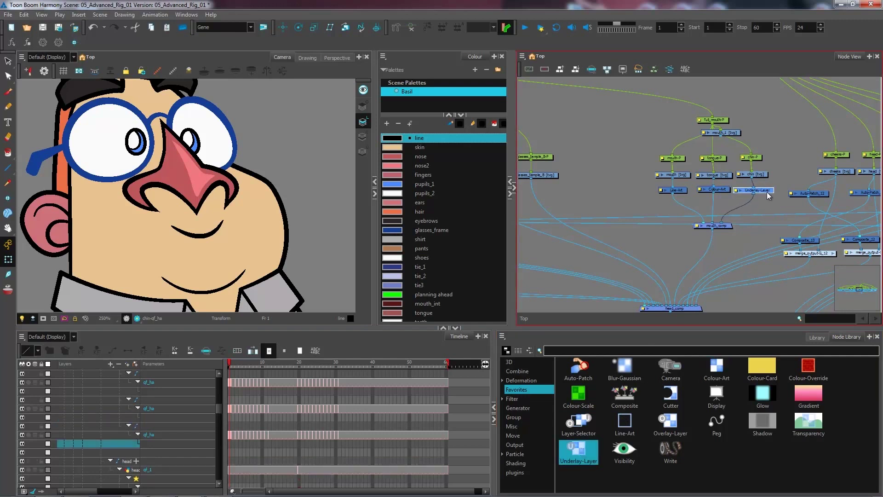
pyautogui.moveTo(733, 224); pyautogui.dragTo(731, 243)
pyautogui.click(693, 203)
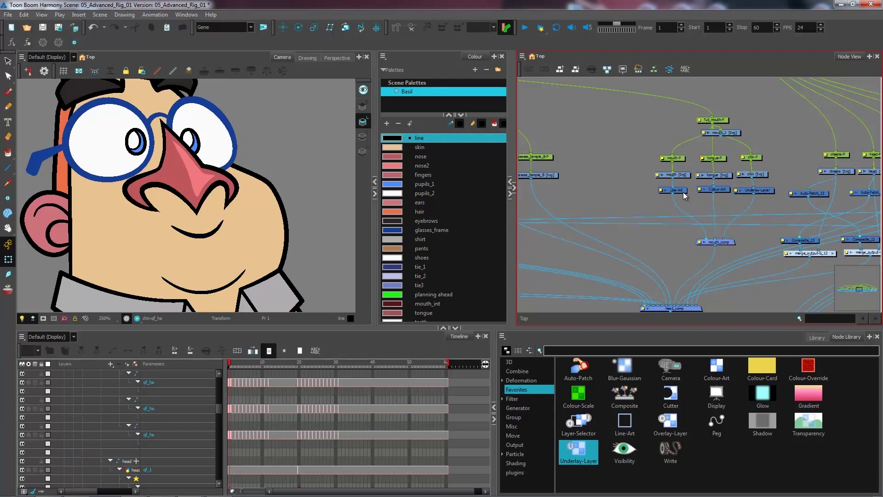
# Review the Line-Art, Colour-Art and Underlay-Layer nodes, go to frame 3 and select the tongue drawing to examine it
pyautogui.click(683, 191)
pyautogui.click(724, 190)
pyautogui.click(760, 191)
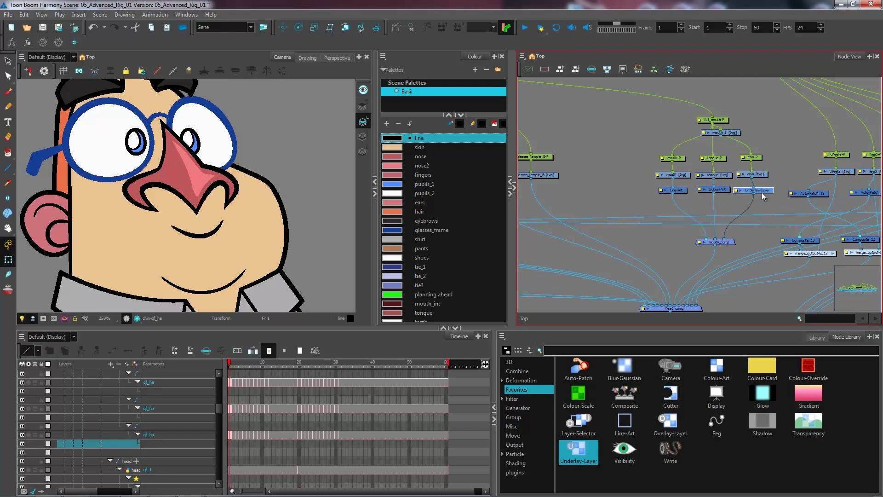
pyautogui.moveTo(233, 364); pyautogui.dragTo(238, 364)
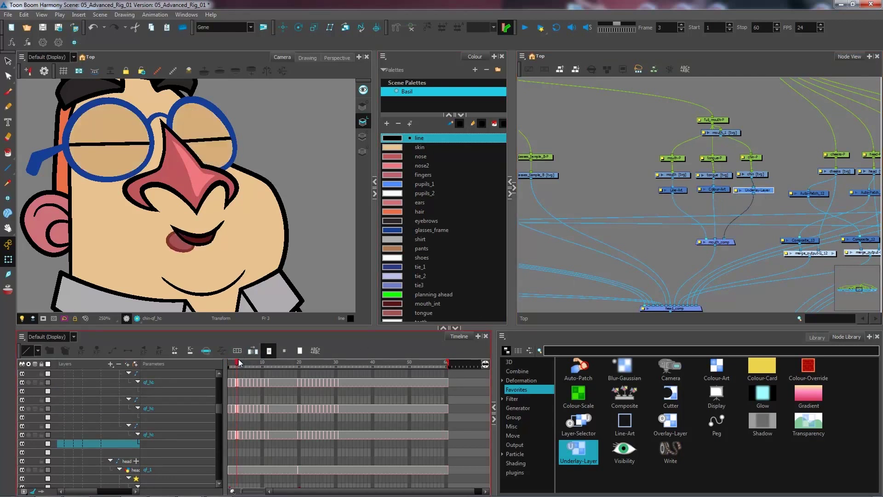
pyautogui.click(723, 175)
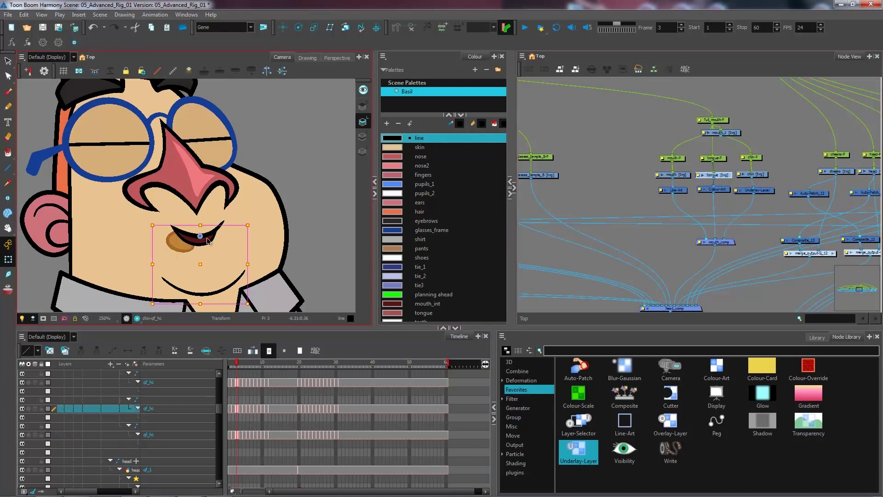